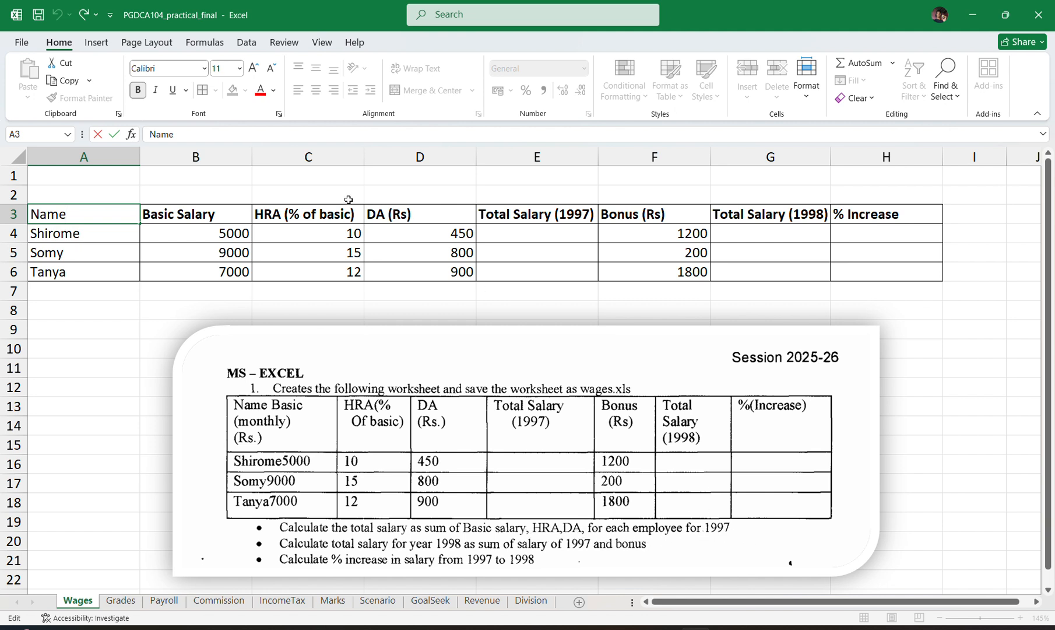
# Examine the empty Total Salary (1997) cells and the Basic Salary, HRA and DA cells that feed them.
pyautogui.click(505, 232)
pyautogui.click(537, 247)
pyautogui.click(533, 269)
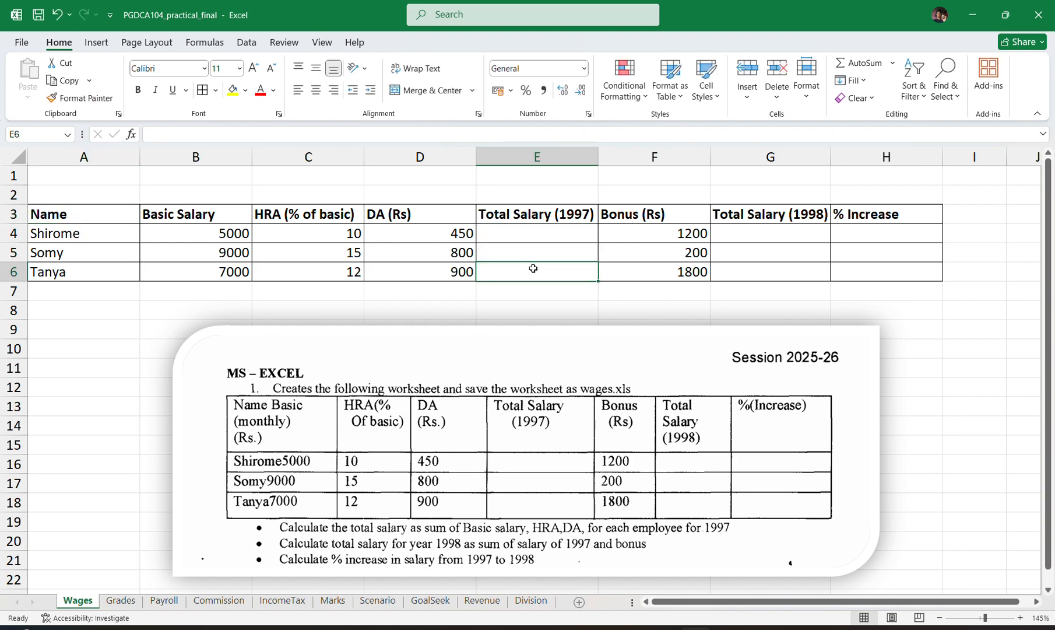
pyautogui.click(537, 250)
pyautogui.click(537, 235)
pyautogui.click(530, 270)
pyautogui.click(203, 232)
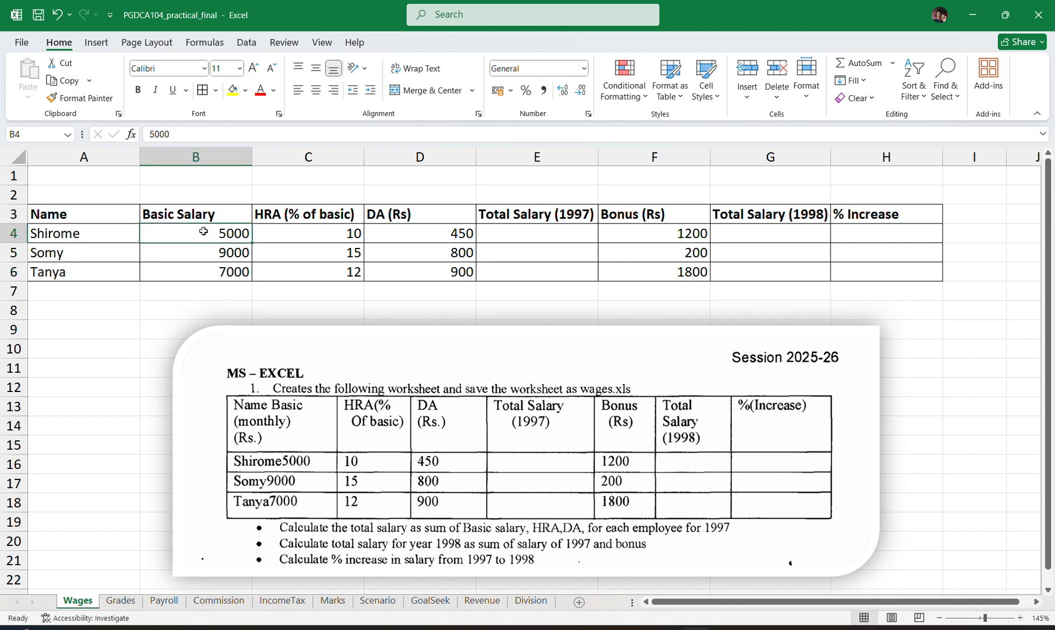
pyautogui.click(306, 233)
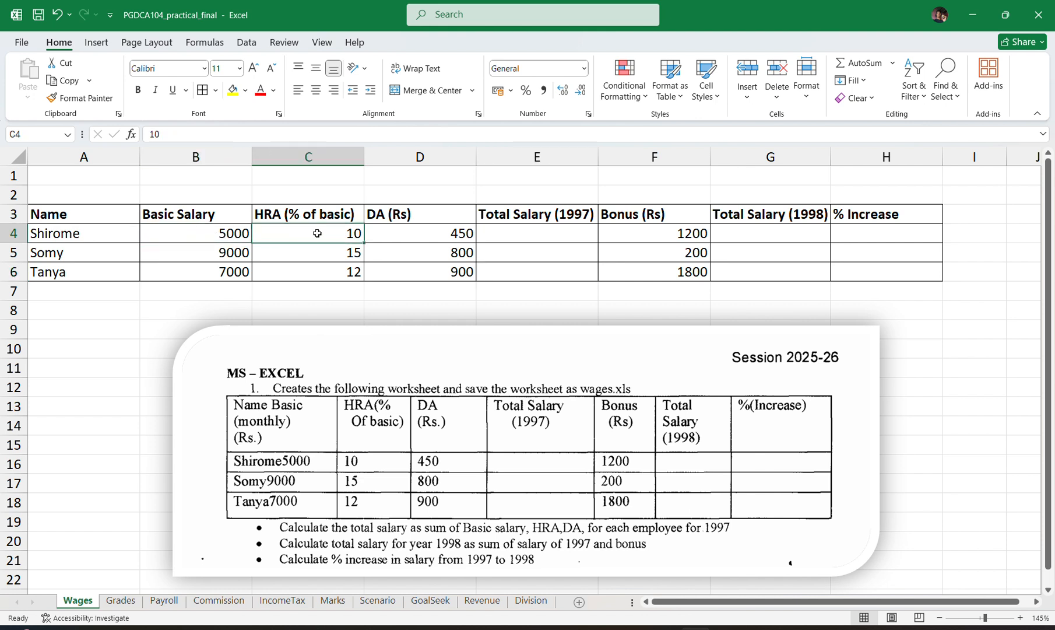
pyautogui.click(342, 255)
pyautogui.click(342, 274)
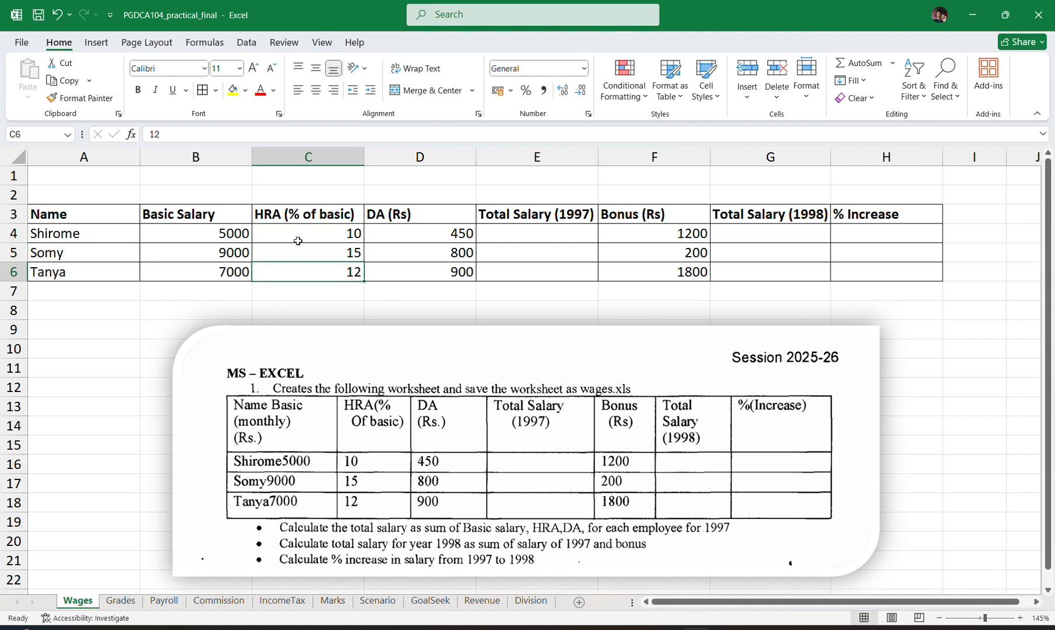
pyautogui.click(197, 239)
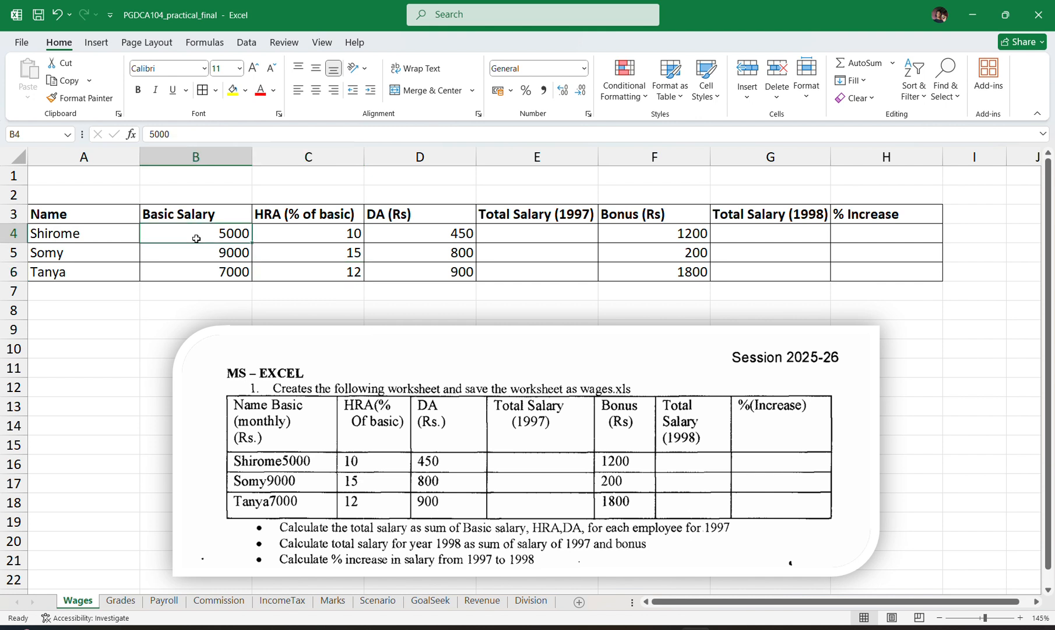
pyautogui.click(383, 229)
# Calculate the first employee's 1997 total salary in cell E4 with the formula =(B4*C4)/100+B4+D4.
pyautogui.click(506, 238)
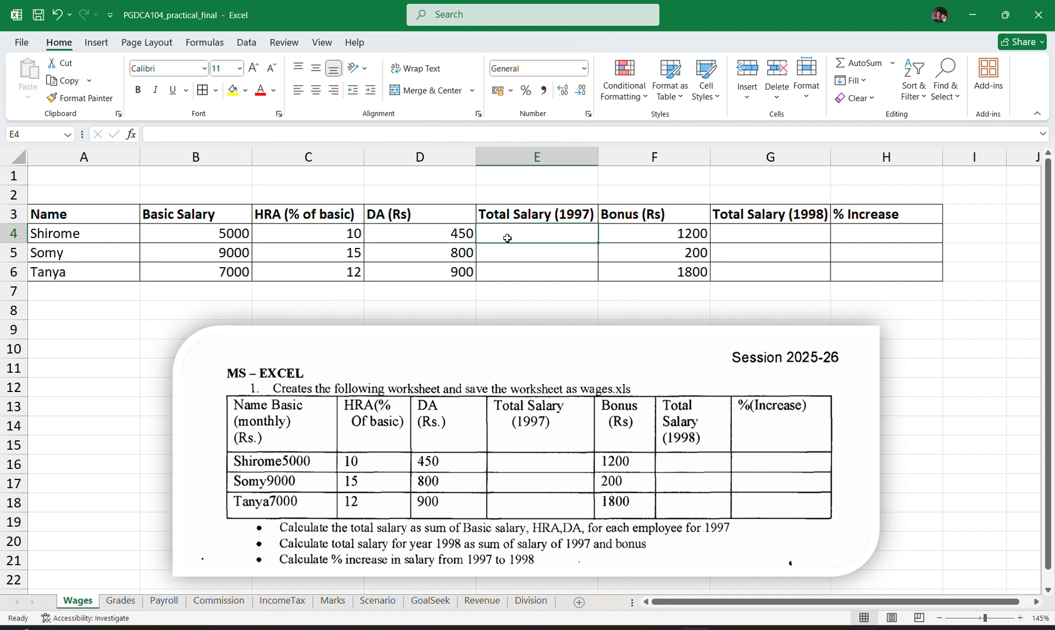
pyautogui.write('=')
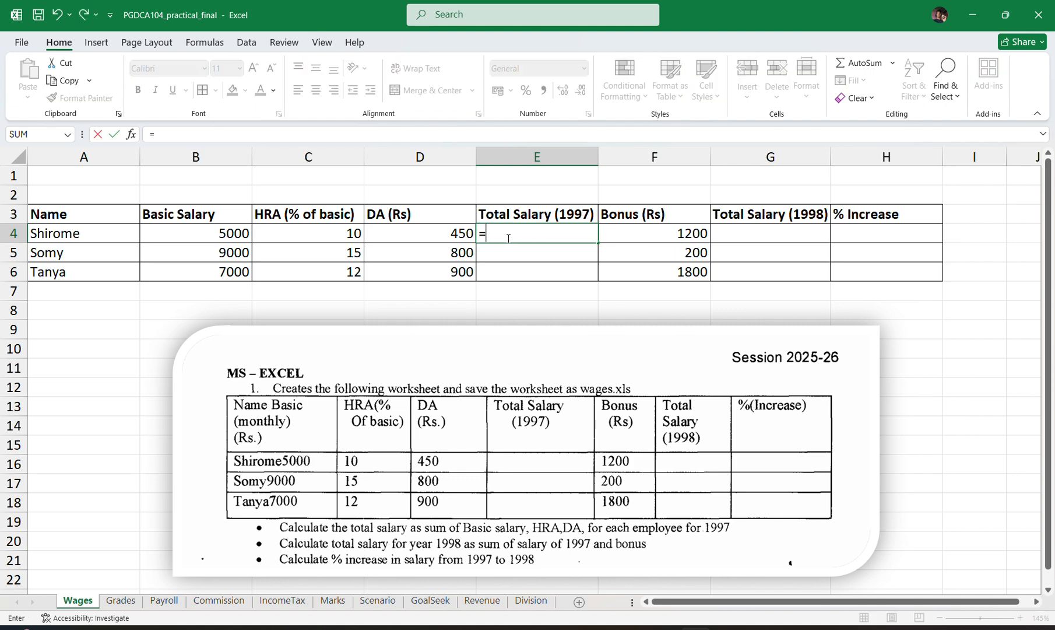
pyautogui.write('(')
pyautogui.click(204, 234)
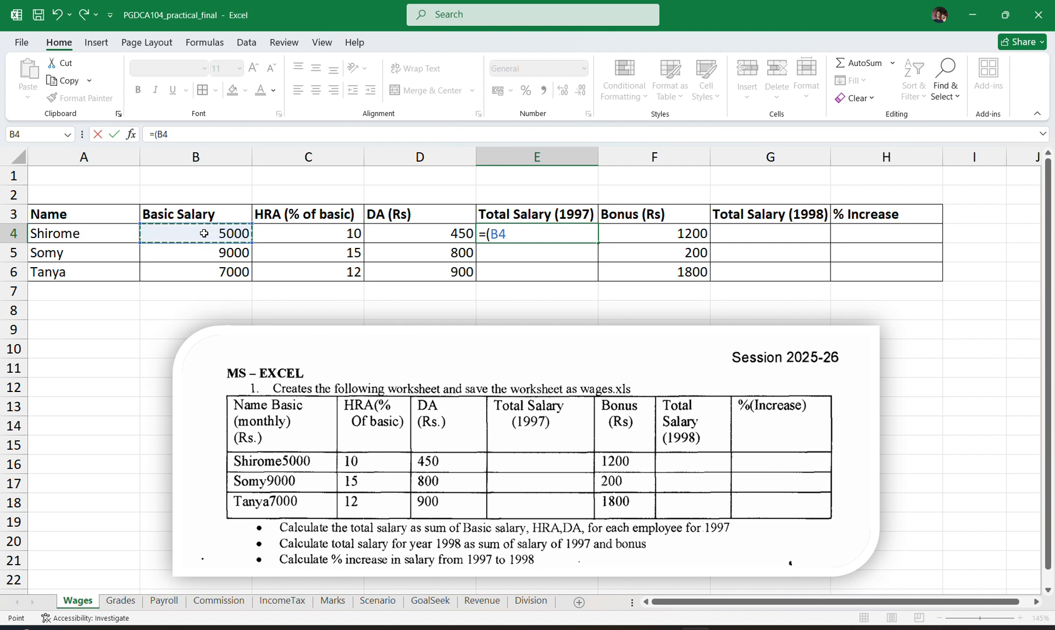
pyautogui.write('*')
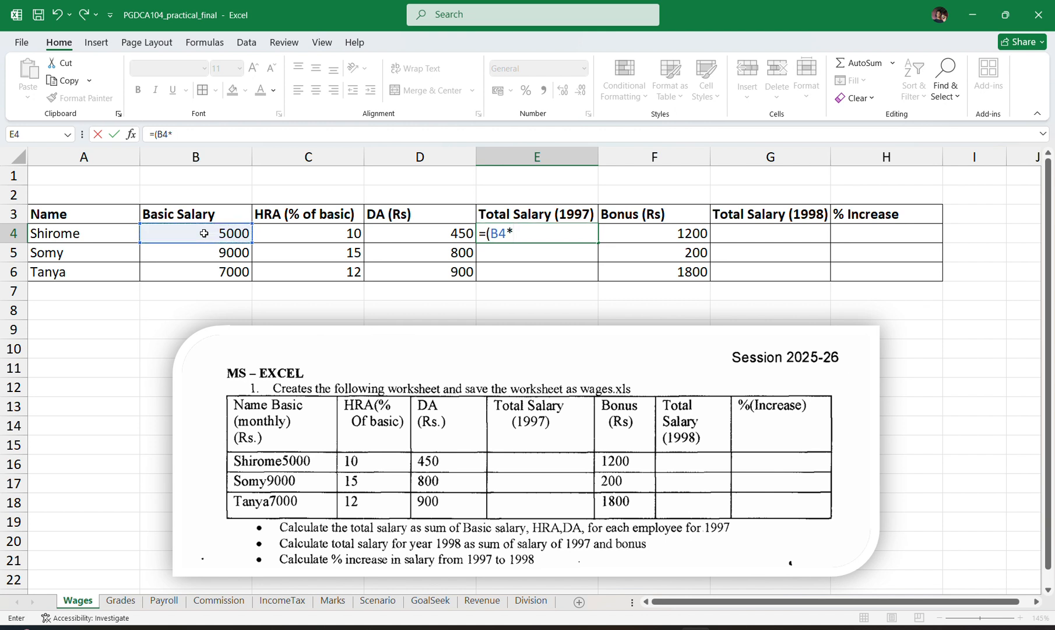
pyautogui.click(291, 233)
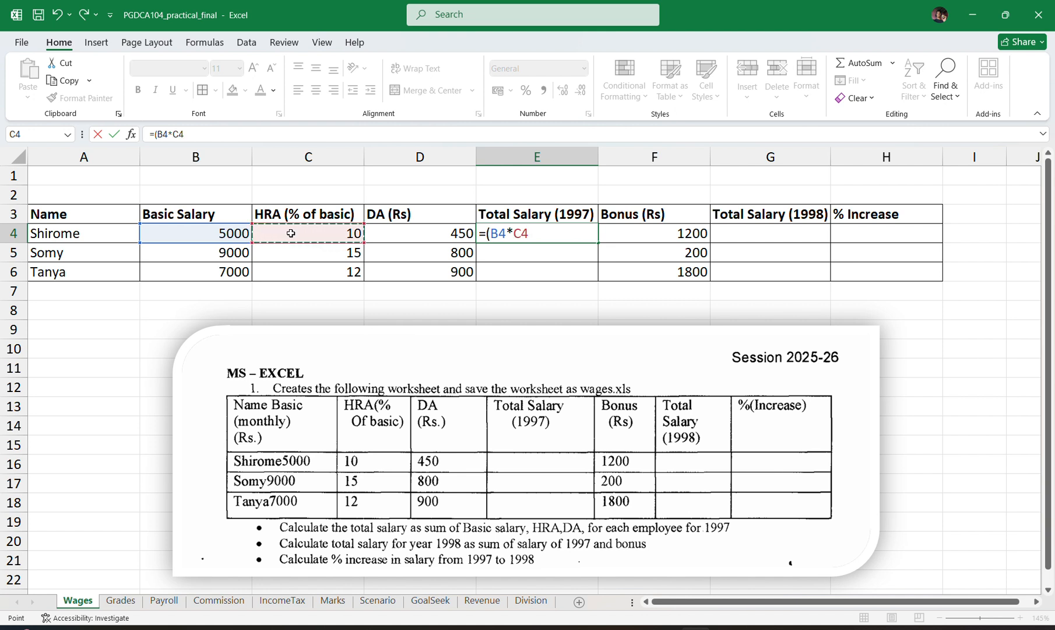
pyautogui.write(')/100+')
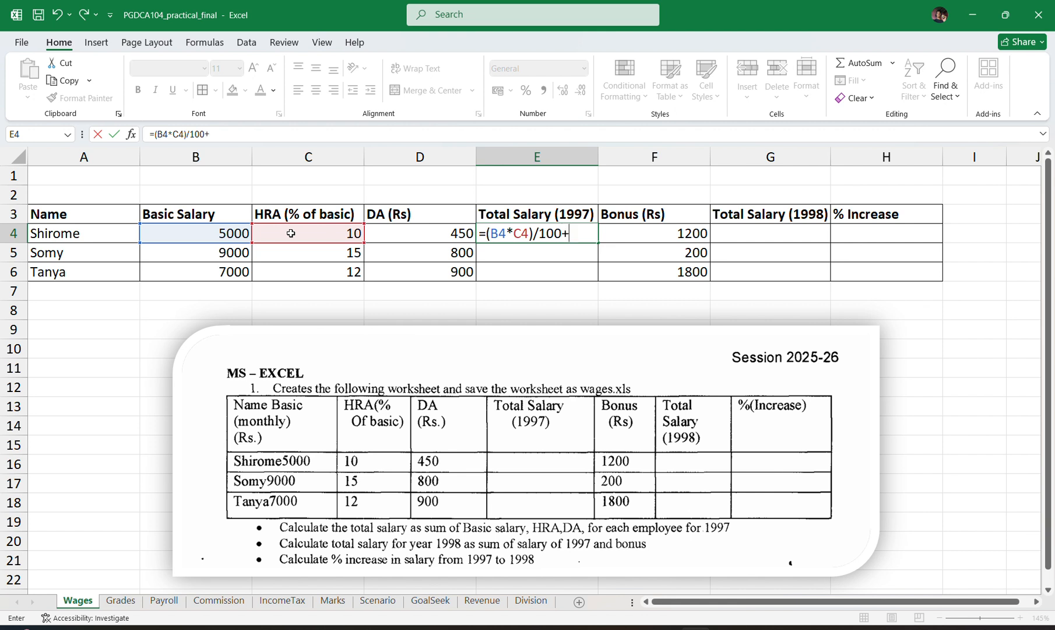
pyautogui.click(186, 233)
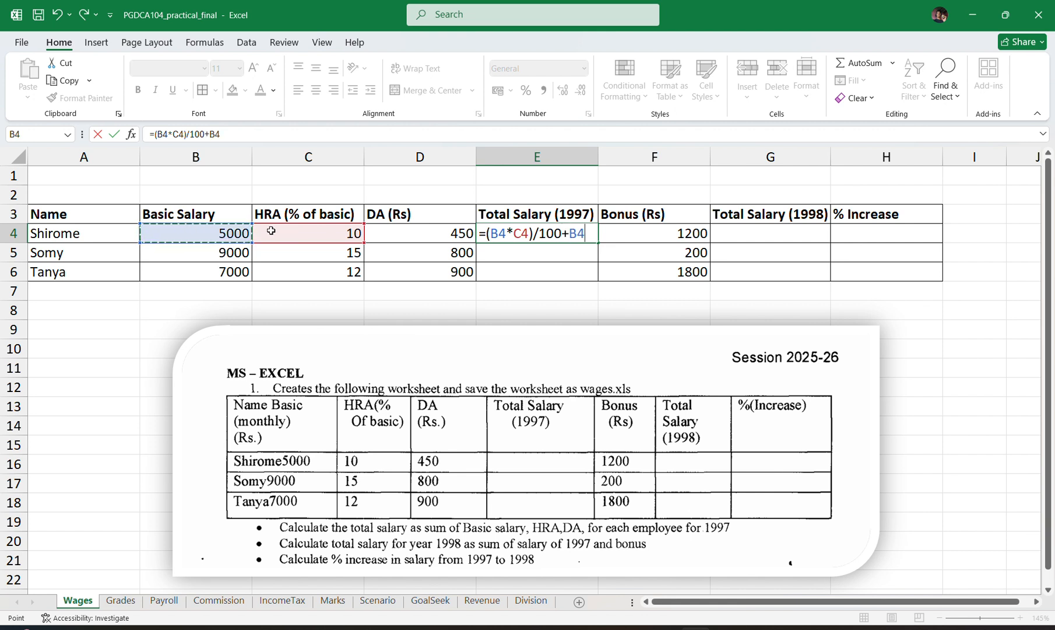
pyautogui.write('+')
pyautogui.click(418, 233)
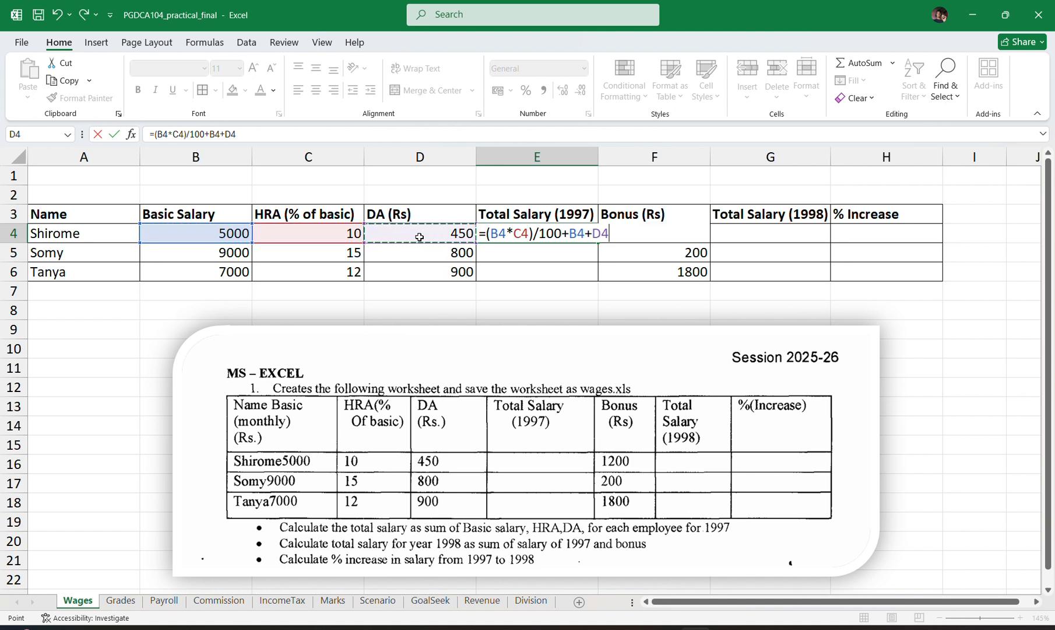
pyautogui.press('Return')
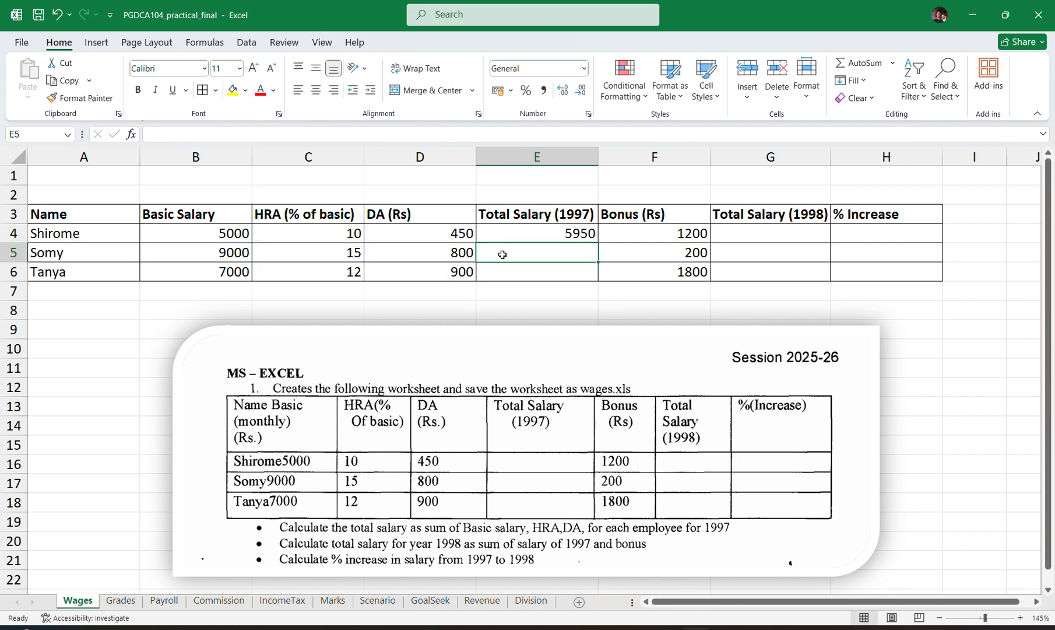
# Enter the formula =(B5*C5)/100=B5+D5 in cell E5 for the second employee's 1997 total salary.
pyautogui.write('=')
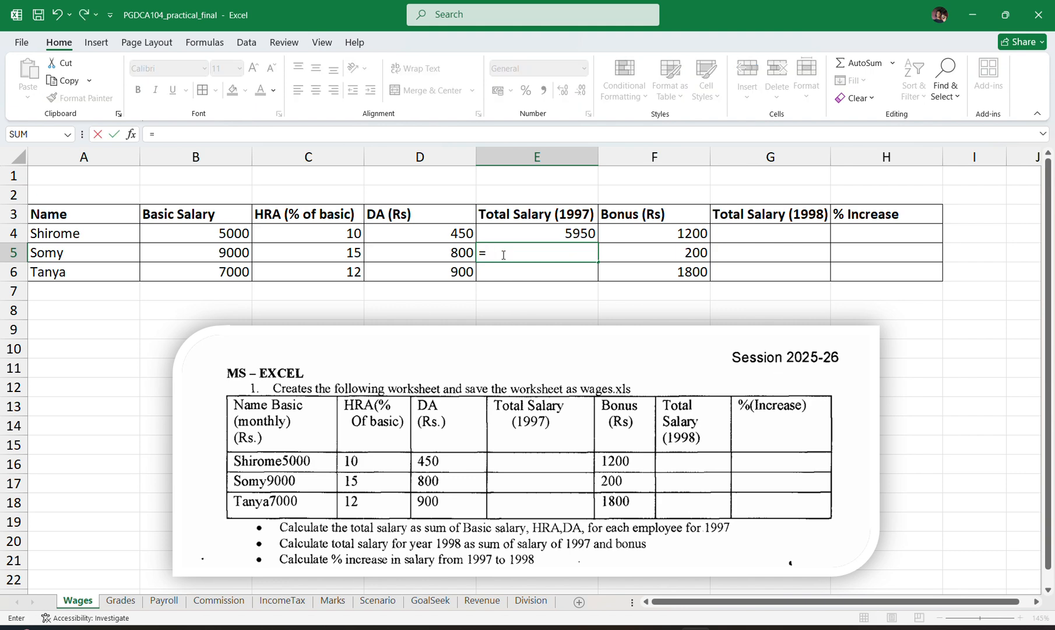
pyautogui.write('(')
pyautogui.click(229, 251)
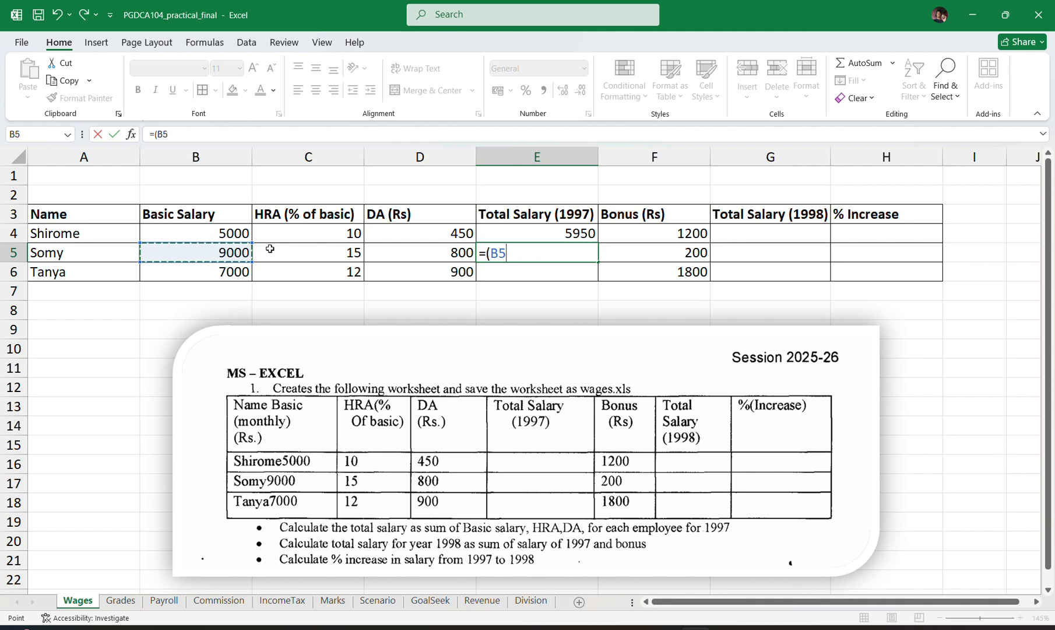
pyautogui.write('*')
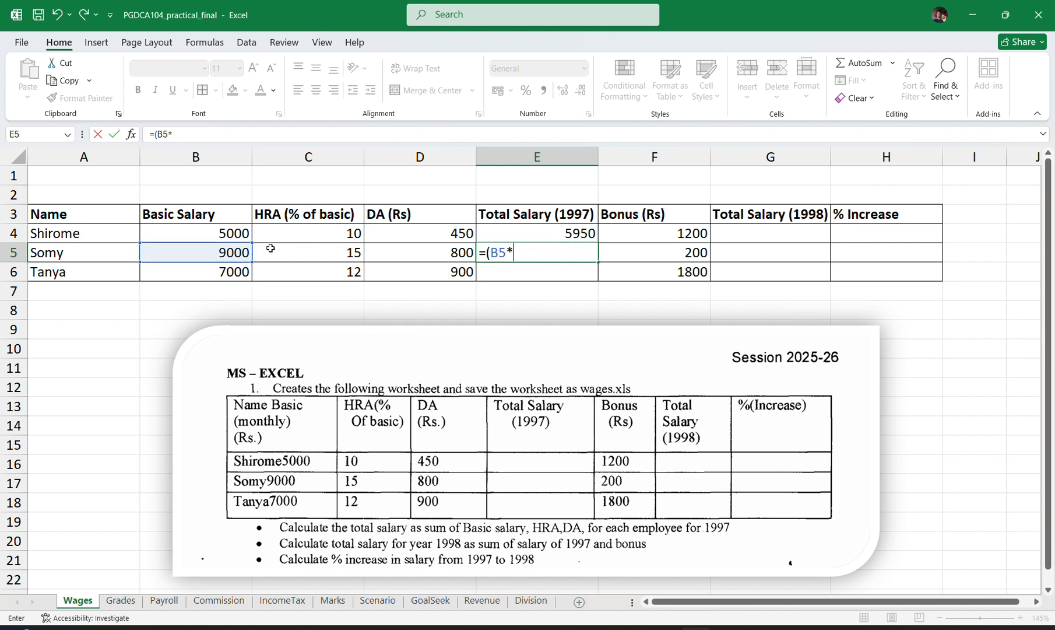
pyautogui.click(322, 257)
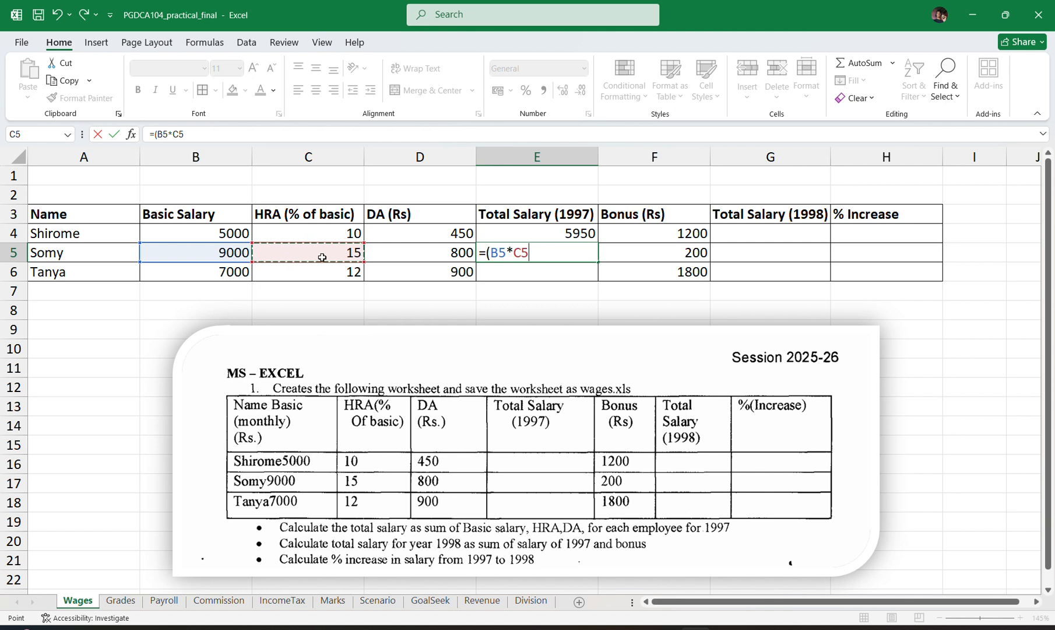
pyautogui.write(')/1')
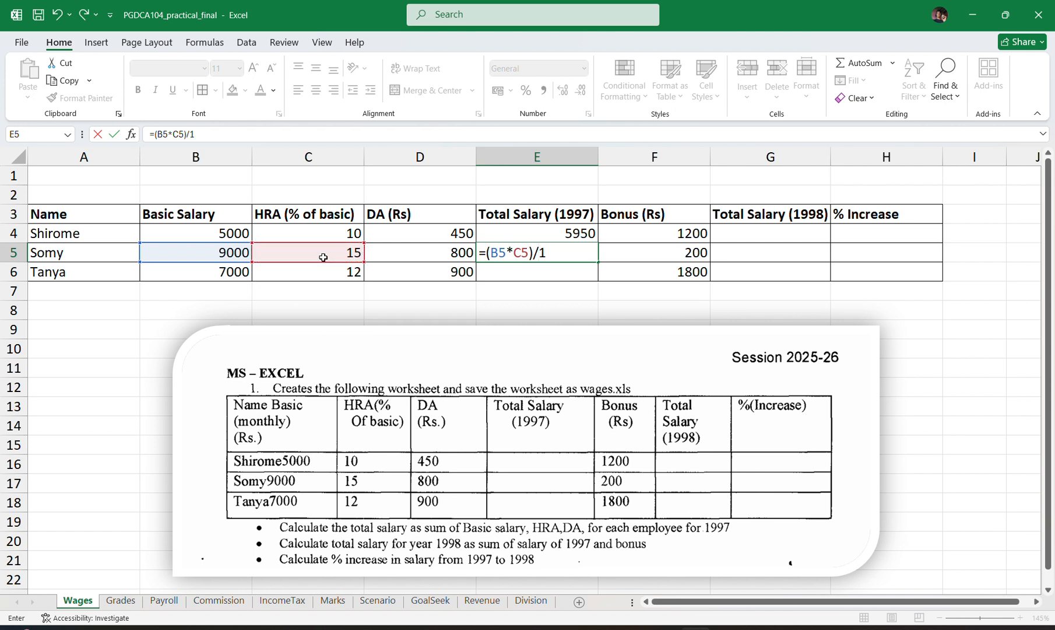
pyautogui.write('00=')
pyautogui.click(221, 251)
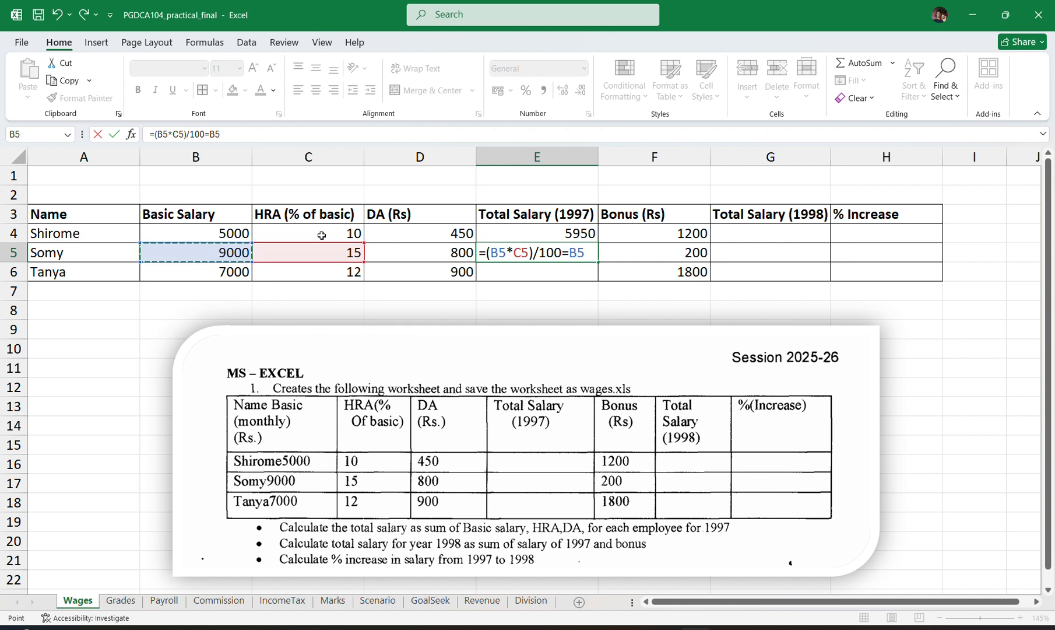
pyautogui.write('+')
pyautogui.click(402, 252)
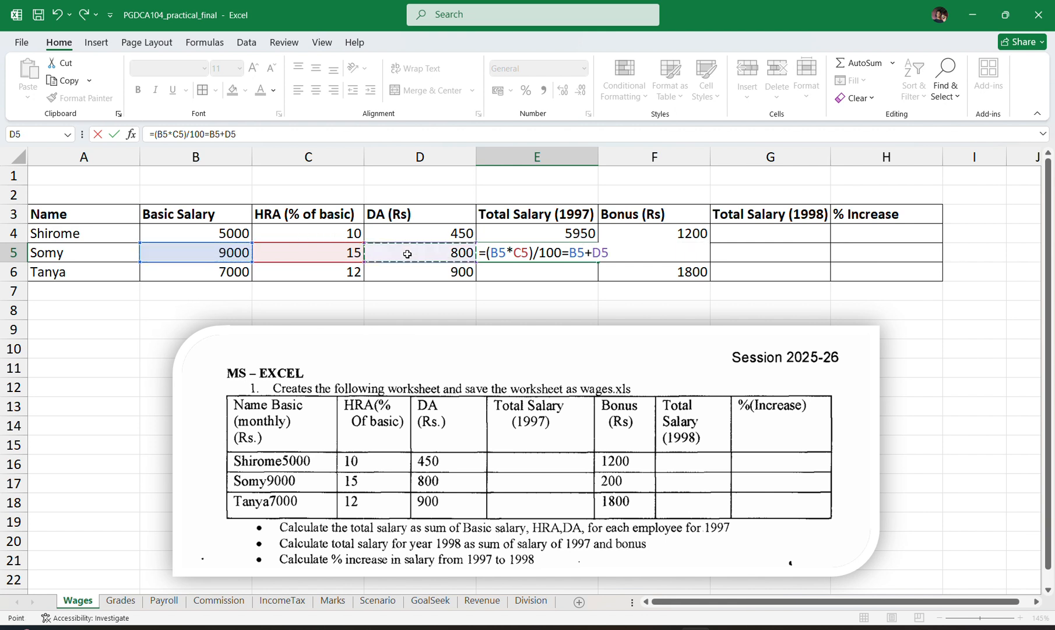
pyautogui.press('Return')
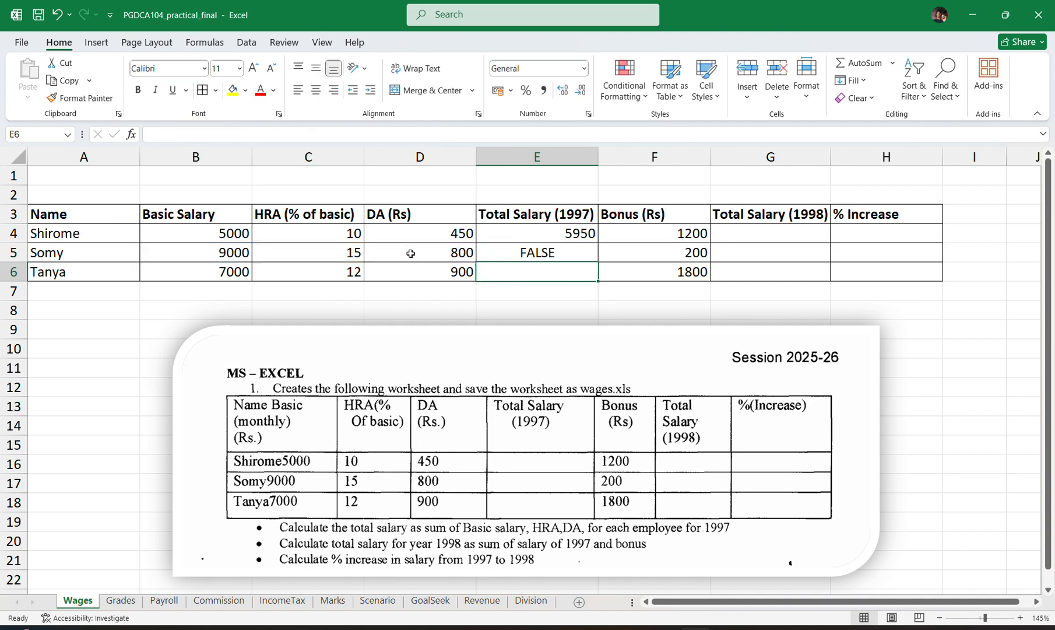
# Correct the formula in cell E5 to =(B5*C5)/100+B5+D5 by replacing the second equals sign with a plus.
pyautogui.click(521, 252)
pyautogui.doubleClick(526, 252)
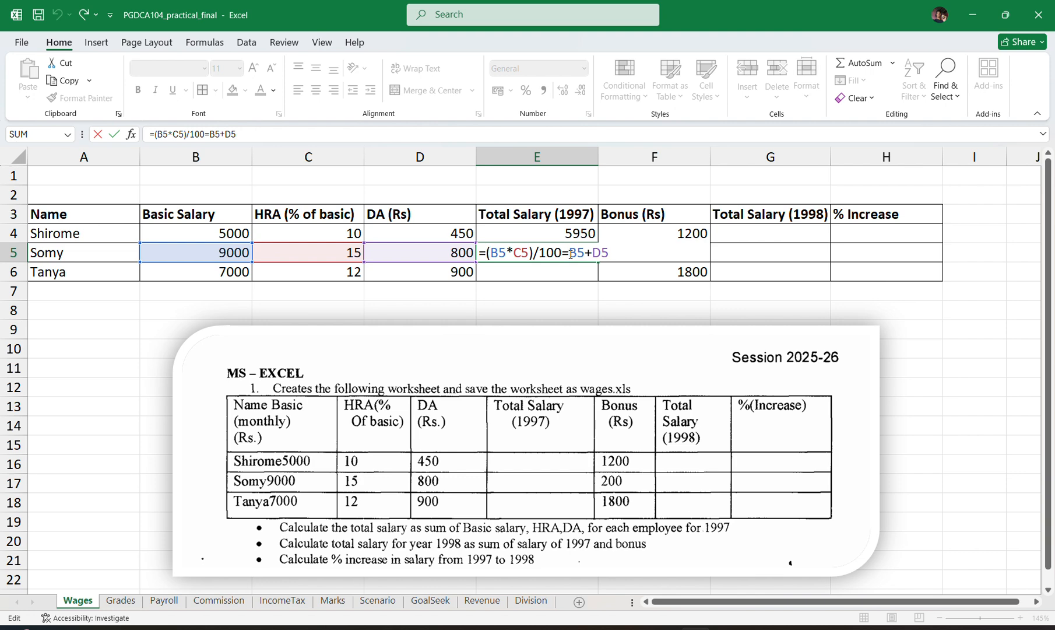
pyautogui.press('BackSpace')
pyautogui.write('+')
pyautogui.hotkey('ctrl', 'Return')
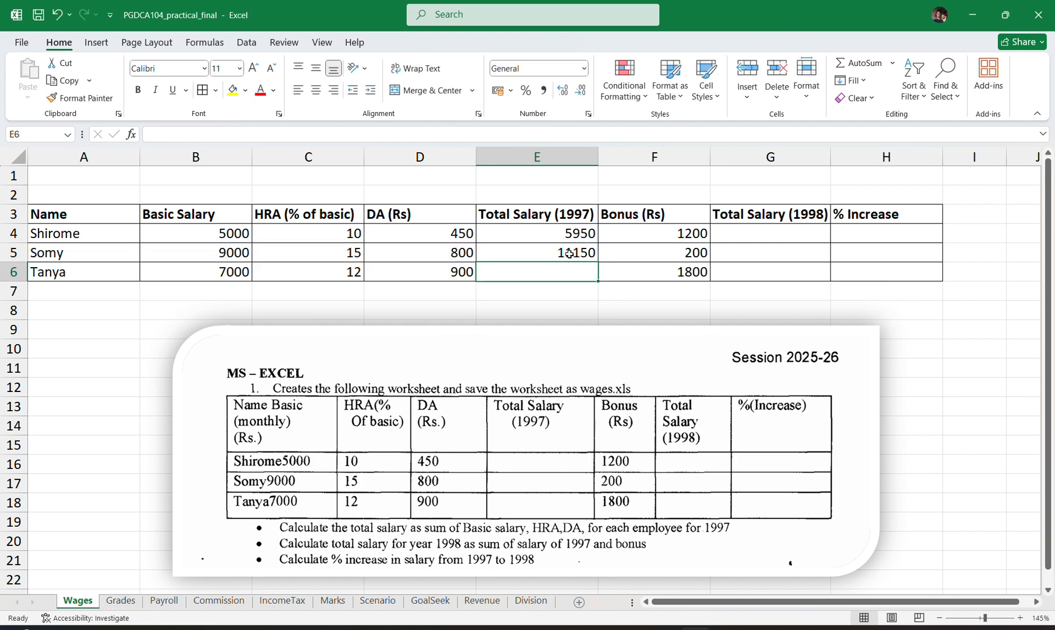
# Fill the 1997 total salary formula from E5 down to E6 and check the copied formula's cell references.
pyautogui.moveTo(599, 262); pyautogui.dragTo(600, 279)
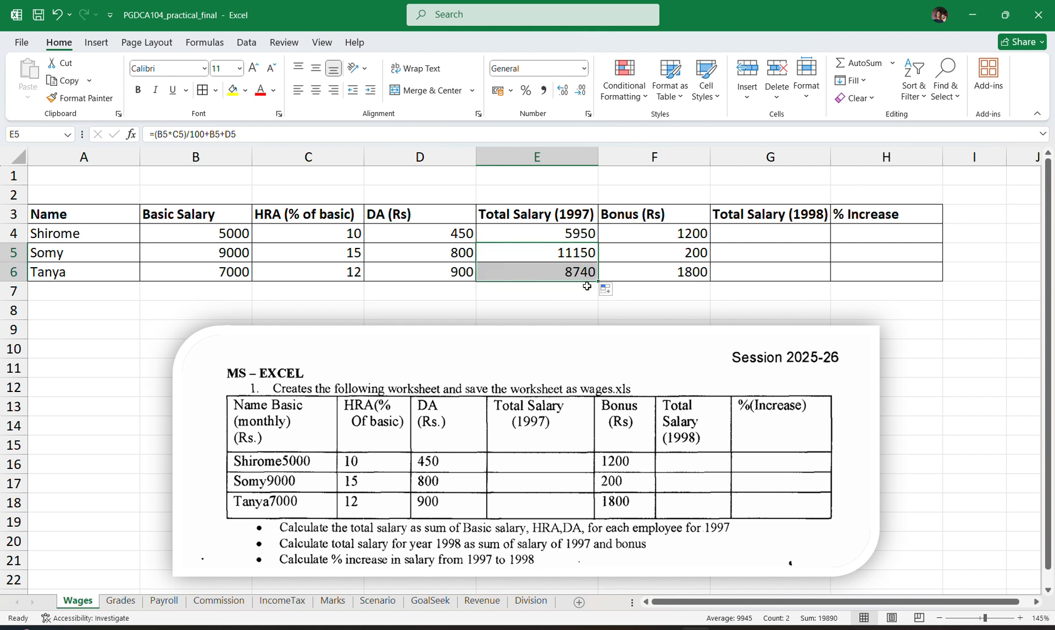
pyautogui.click(587, 287)
pyautogui.doubleClick(576, 263)
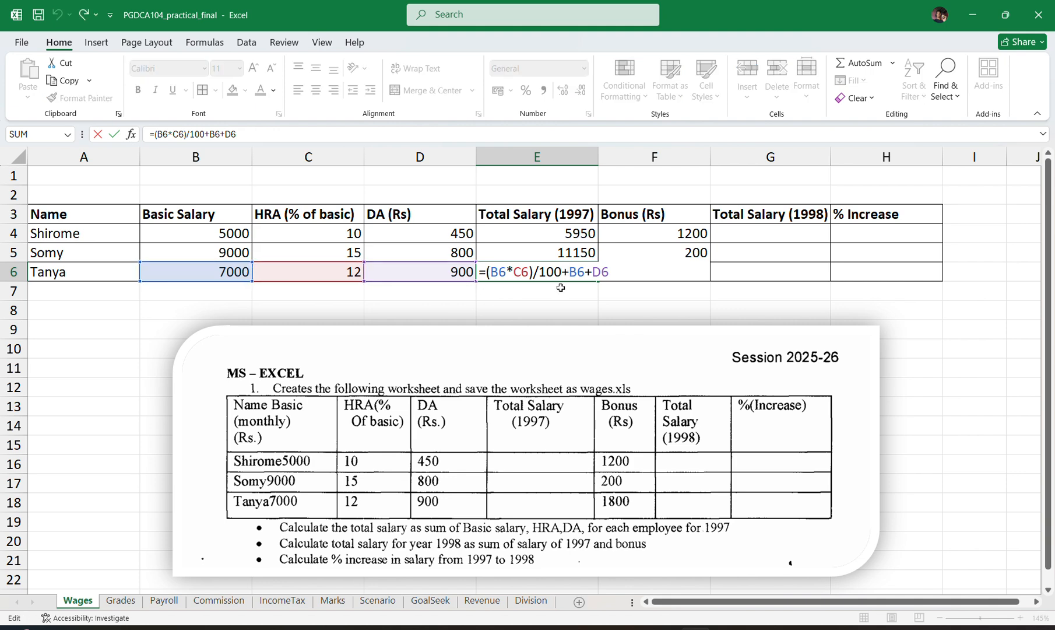
pyautogui.press('Return')
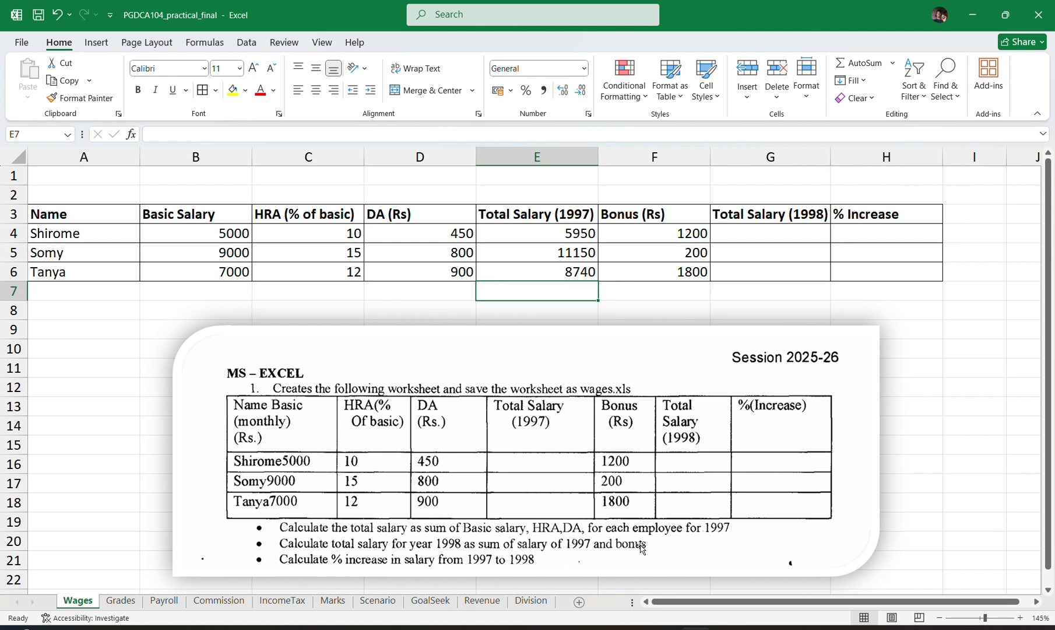
pyautogui.moveTo(781, 223)
pyautogui.mouseDown()
pyautogui.moveTo(797, 238)
pyautogui.moveTo(796, 263)
pyautogui.mouseUp()
pyautogui.click(773, 275)
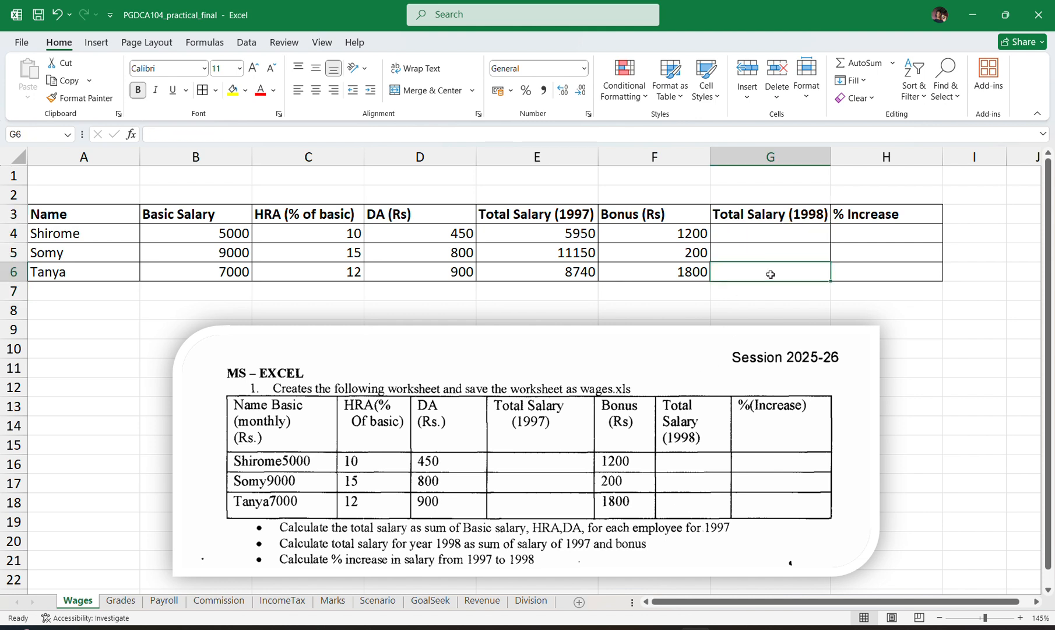
pyautogui.click(542, 233)
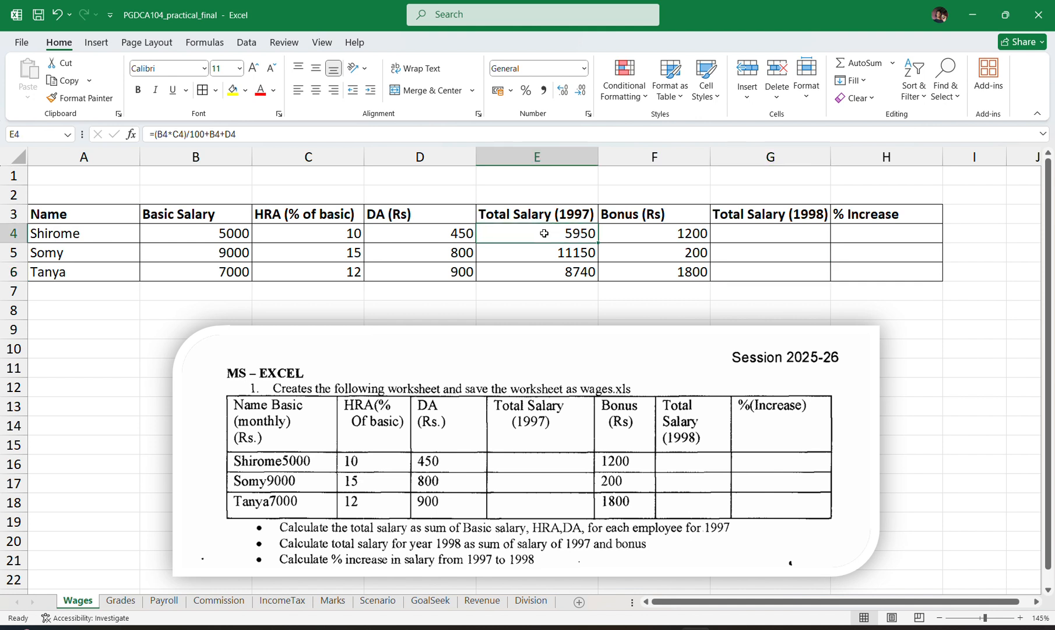
pyautogui.click(638, 235)
# Calculate the first employee's 1998 total salary in cell G4 with the formula =SUM(E4,F4) and check its cell references.
pyautogui.click(747, 238)
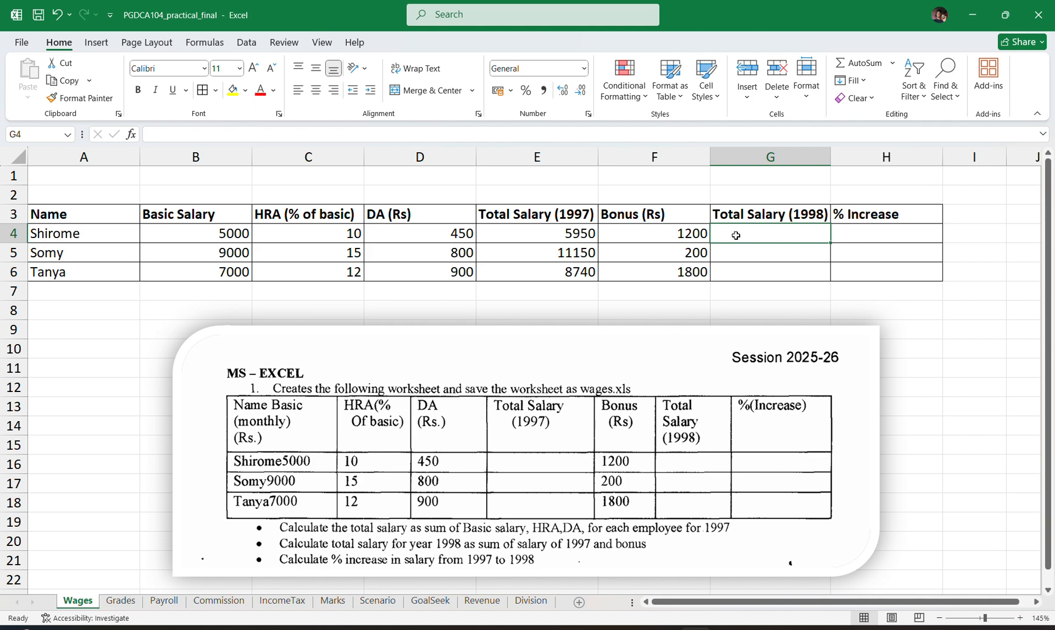
pyautogui.doubleClick(736, 235)
pyautogui.write('=')
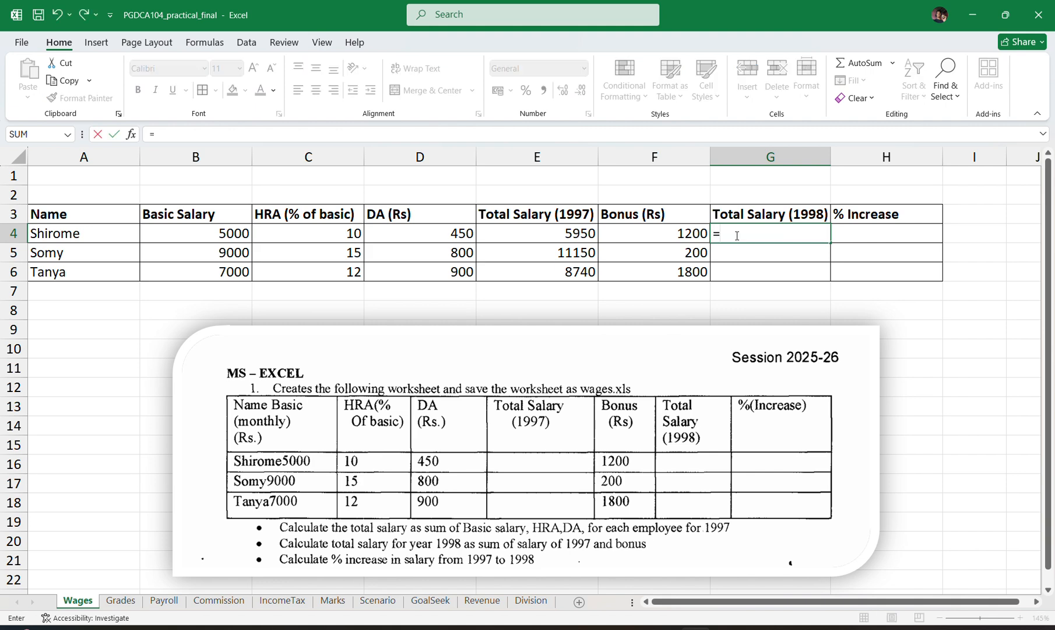
pyautogui.write('Sum')
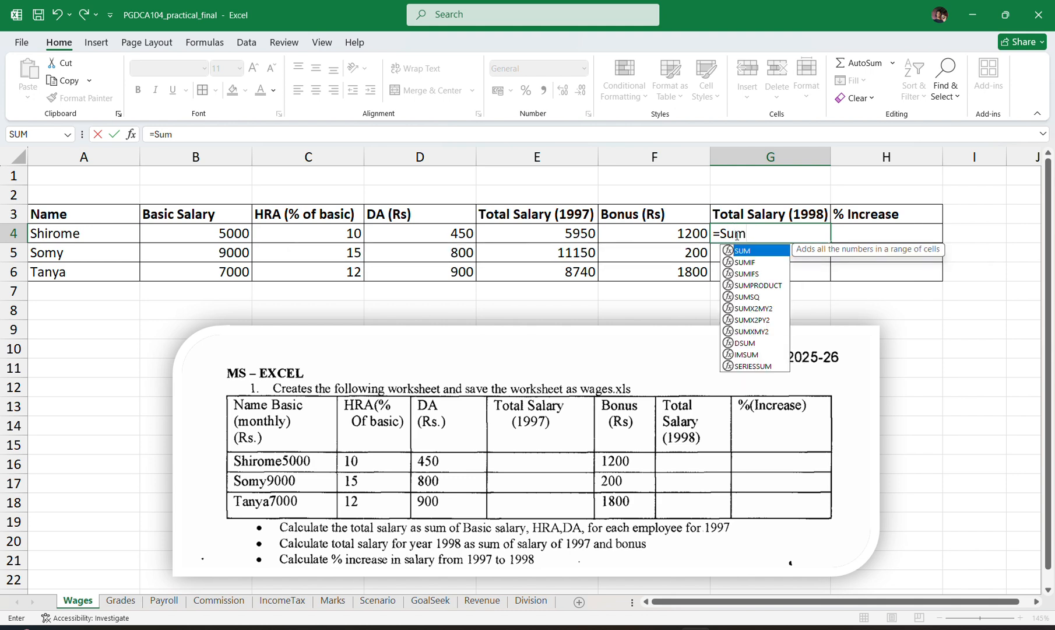
pyautogui.write('(')
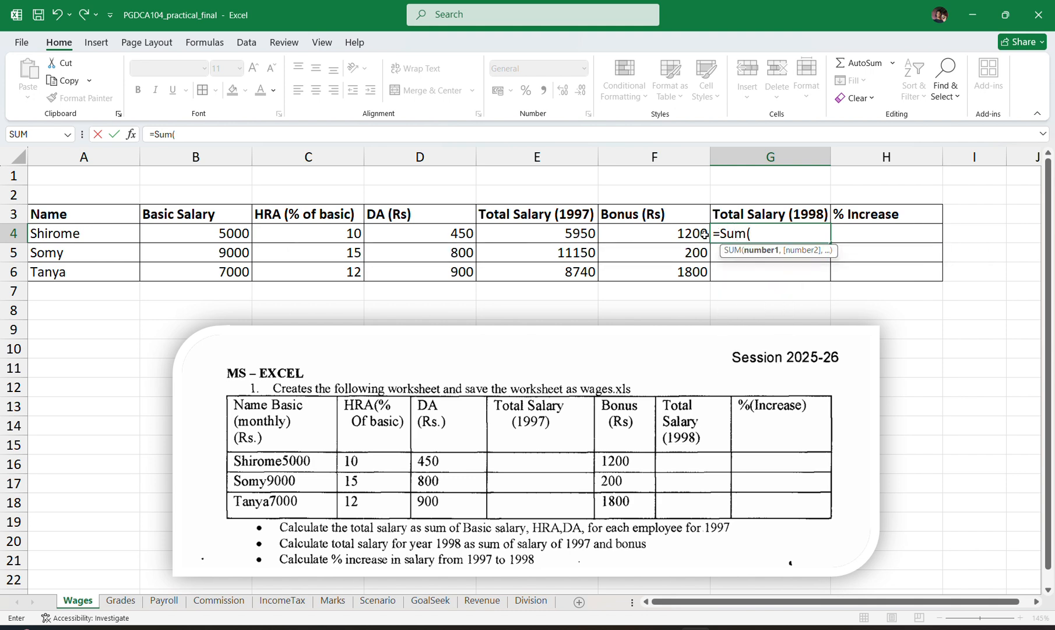
pyautogui.click(575, 233)
pyautogui.write(',')
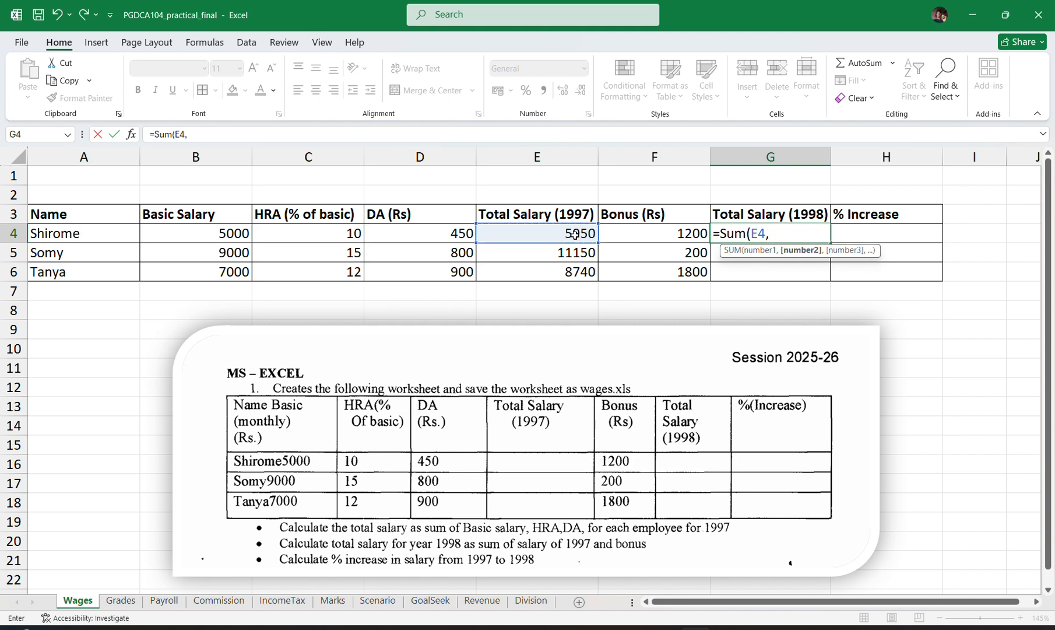
pyautogui.click(617, 233)
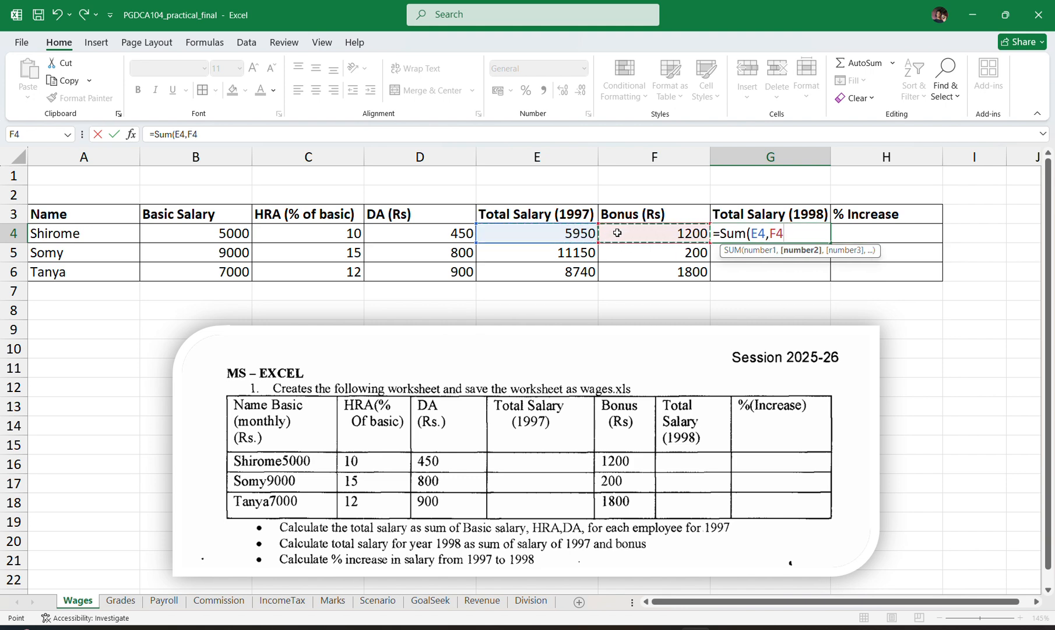
pyautogui.press('Return')
pyautogui.click(771, 235)
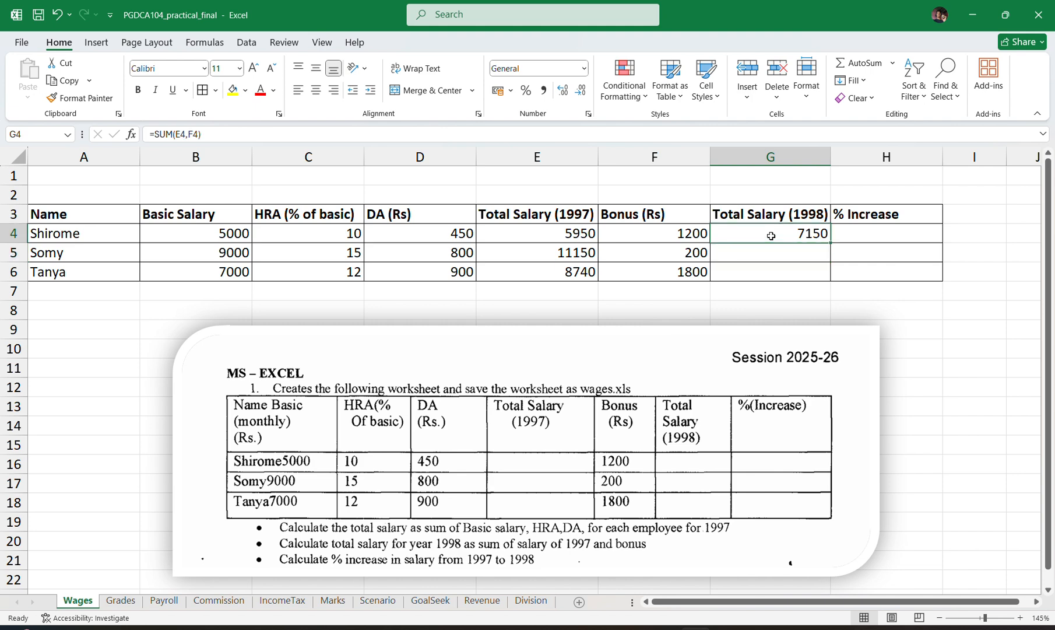
pyautogui.doubleClick(771, 235)
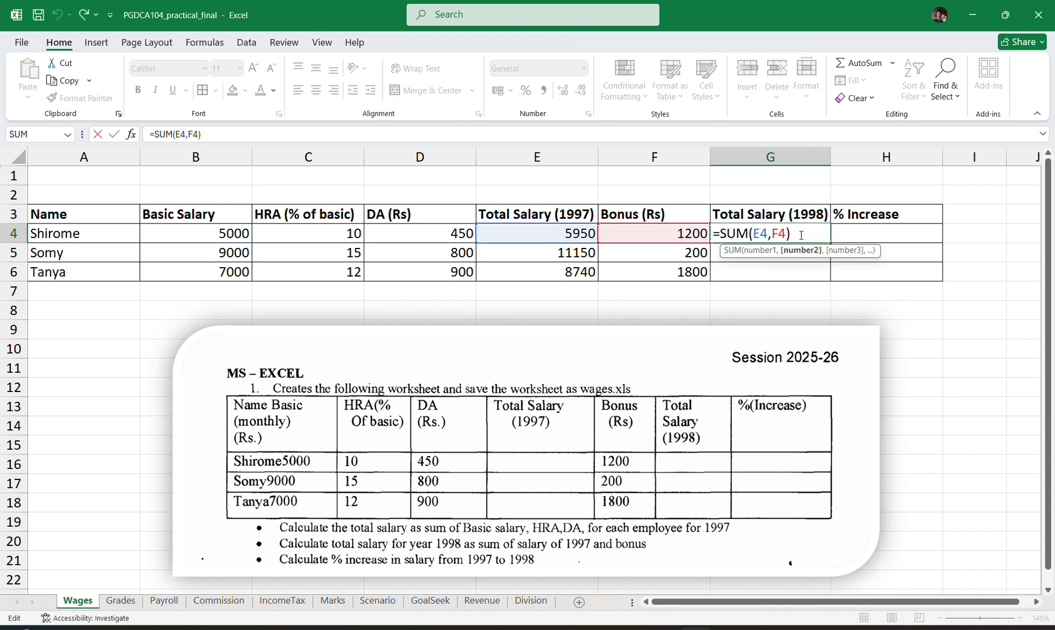
pyautogui.press('Return')
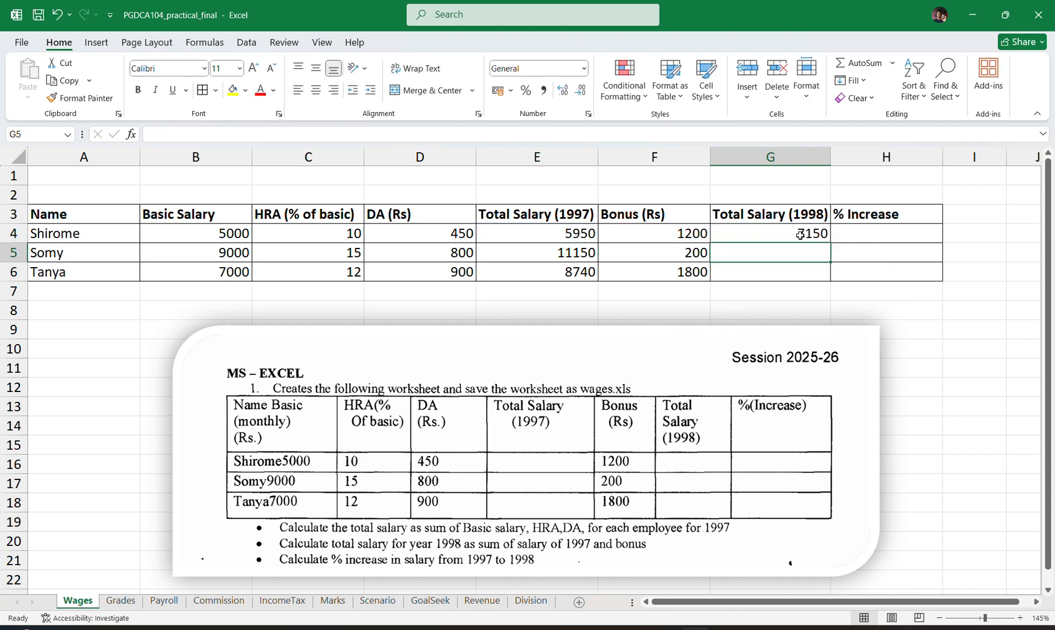
# Calculate the second employee's 1998 total salary in cell G5 with the formula =E5+F5.
pyautogui.doubleClick(772, 253)
pyautogui.write('=')
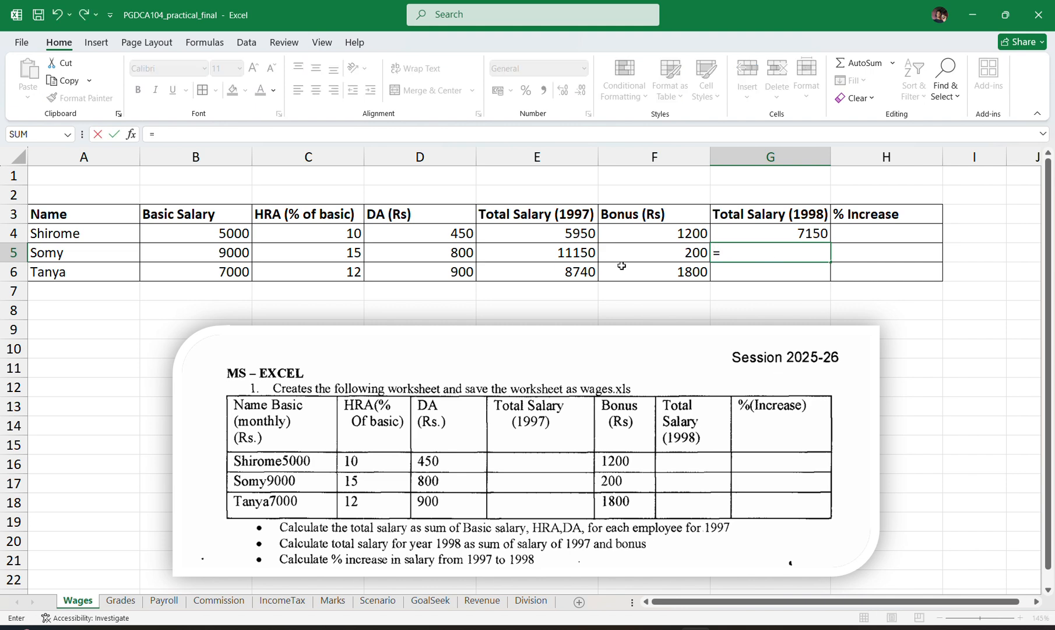
pyautogui.click(571, 253)
pyautogui.write('+')
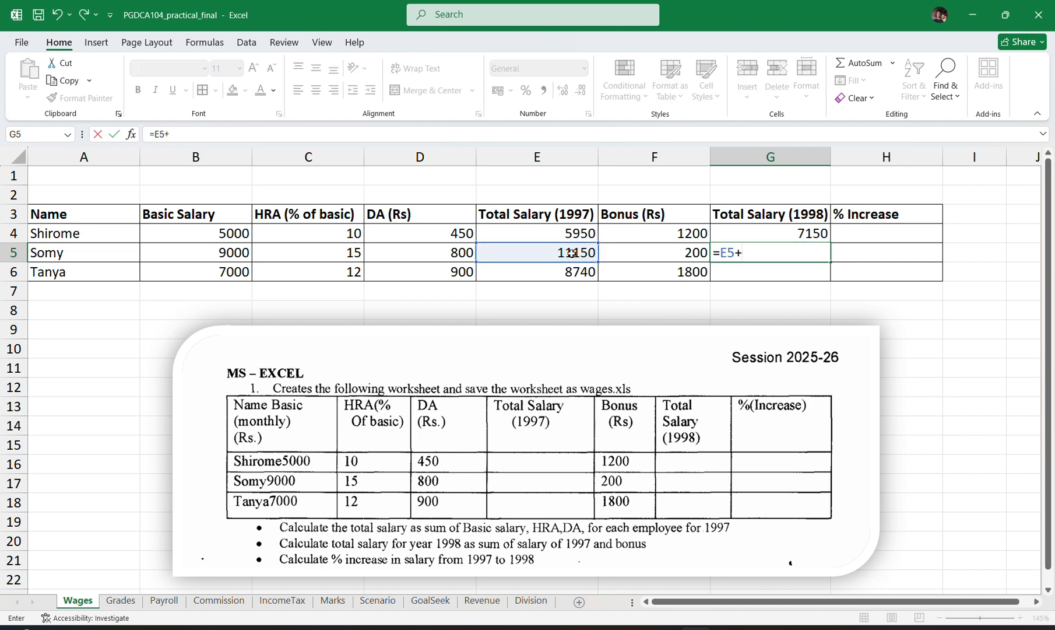
pyautogui.click(638, 254)
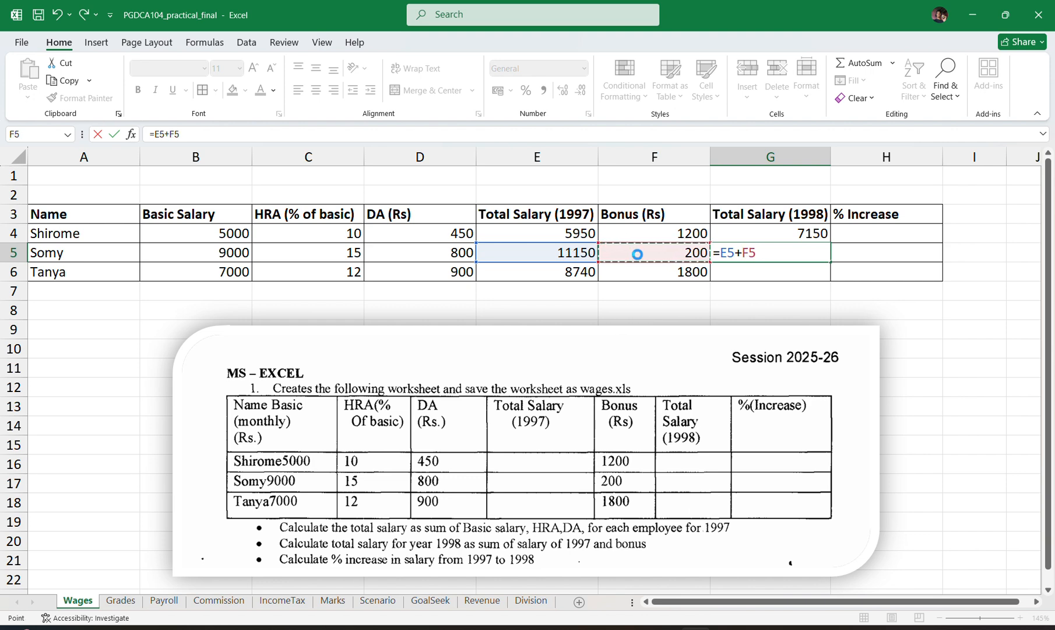
pyautogui.press('Return')
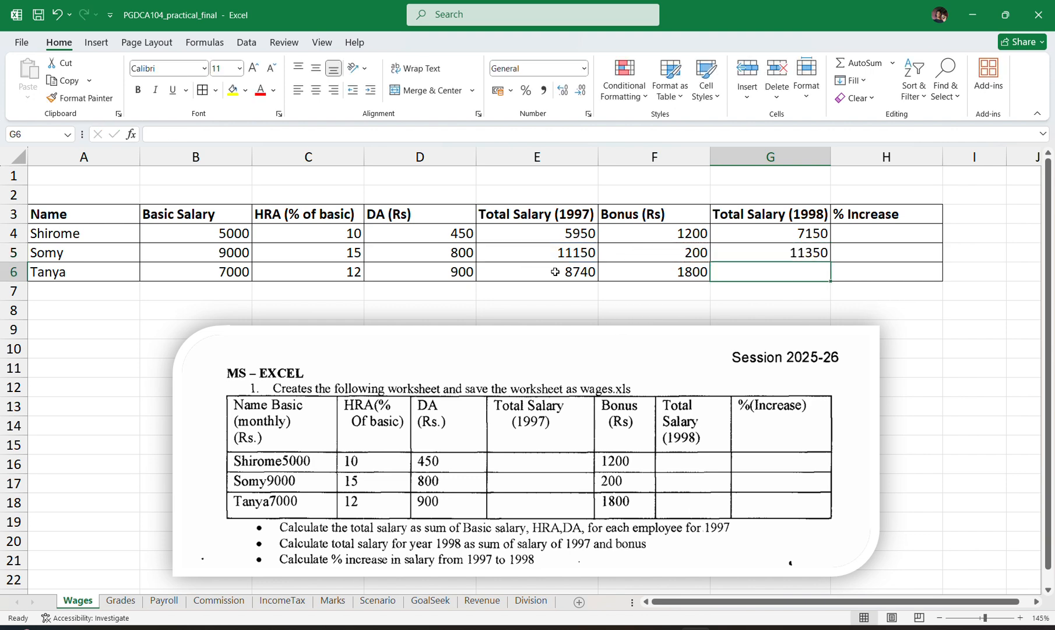
# Calculate the third employee's 1998 total salary in cell G6 by applying AutoSum to the range E6:G6.
pyautogui.moveTo(555, 272); pyautogui.dragTo(736, 279)
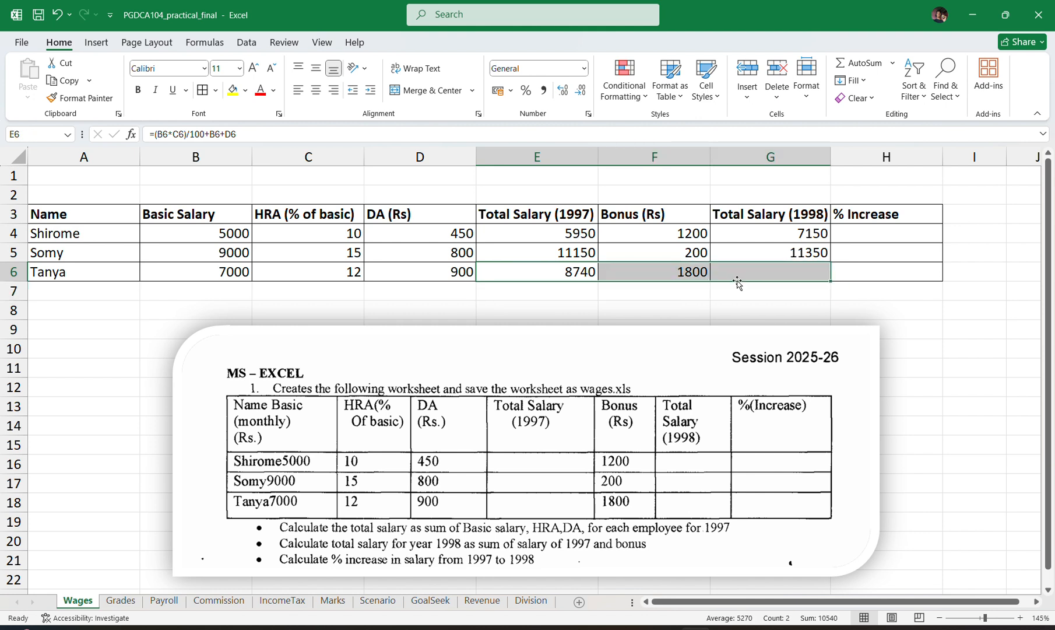
pyautogui.click(855, 66)
pyautogui.click(791, 274)
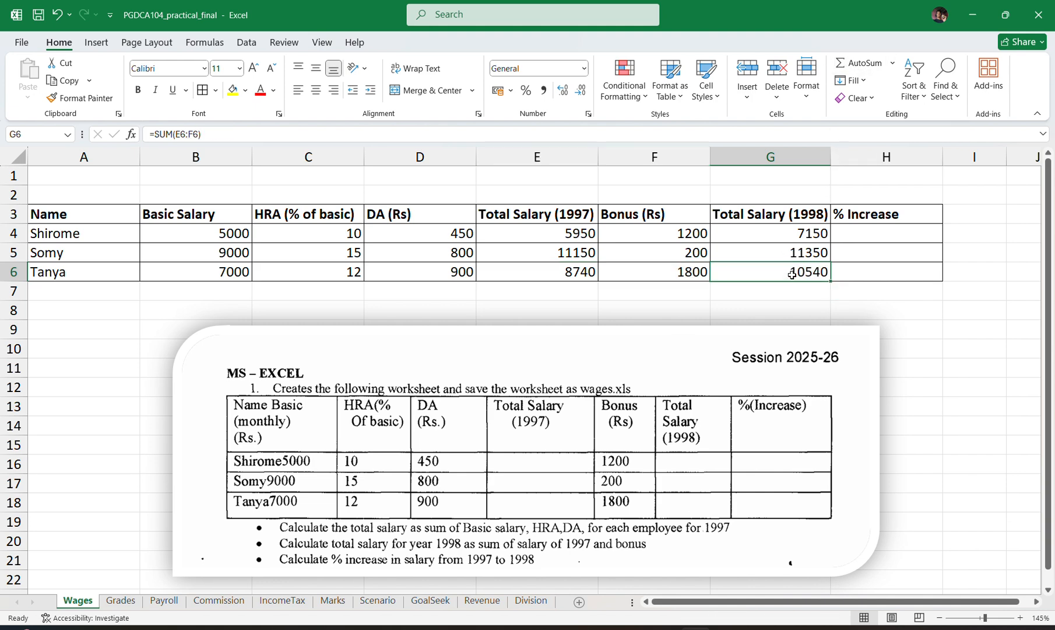
pyautogui.moveTo(790, 225); pyautogui.dragTo(799, 265)
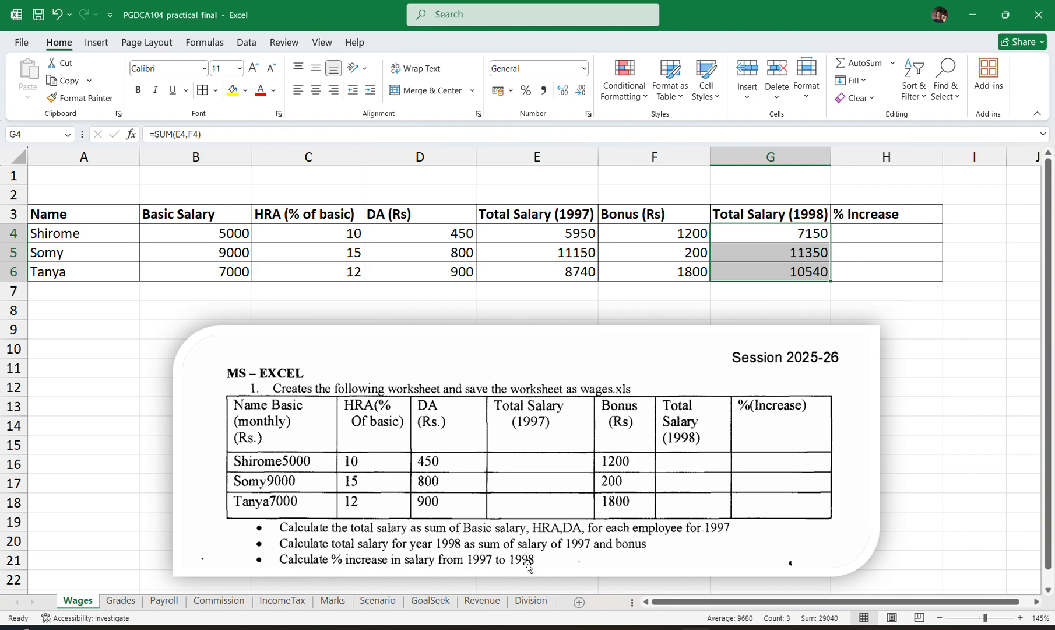
pyautogui.moveTo(550, 236); pyautogui.dragTo(568, 269)
pyautogui.moveTo(781, 233); pyautogui.dragTo(791, 268)
pyautogui.click(858, 236)
pyautogui.moveTo(860, 234); pyautogui.dragTo(867, 262)
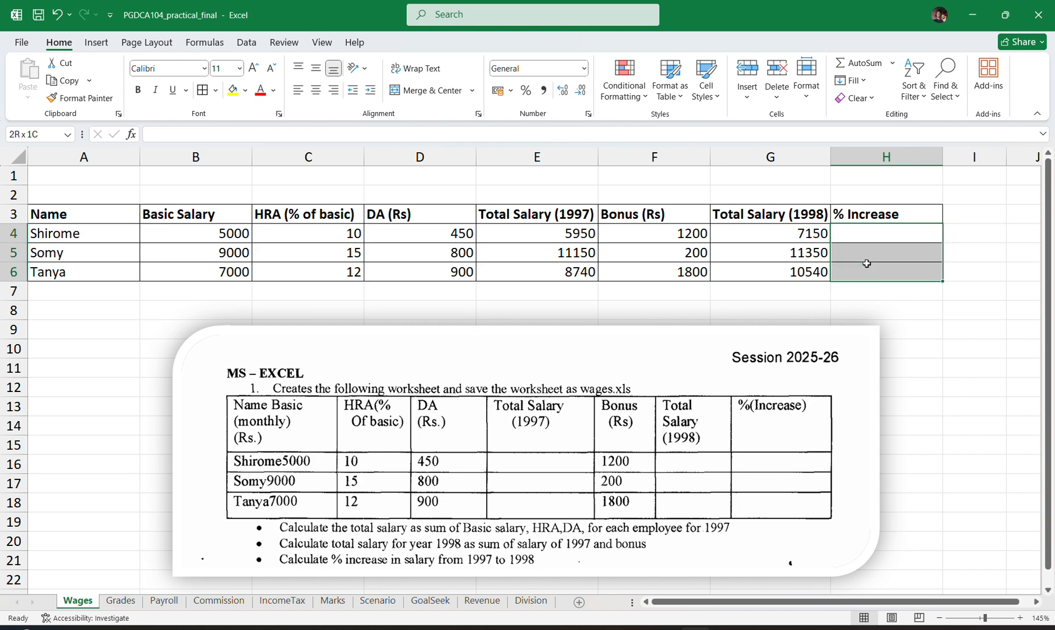
# Calculate the first employee's percentage increase in cell H4 with the formula =F4/E4*100.
pyautogui.click(855, 234)
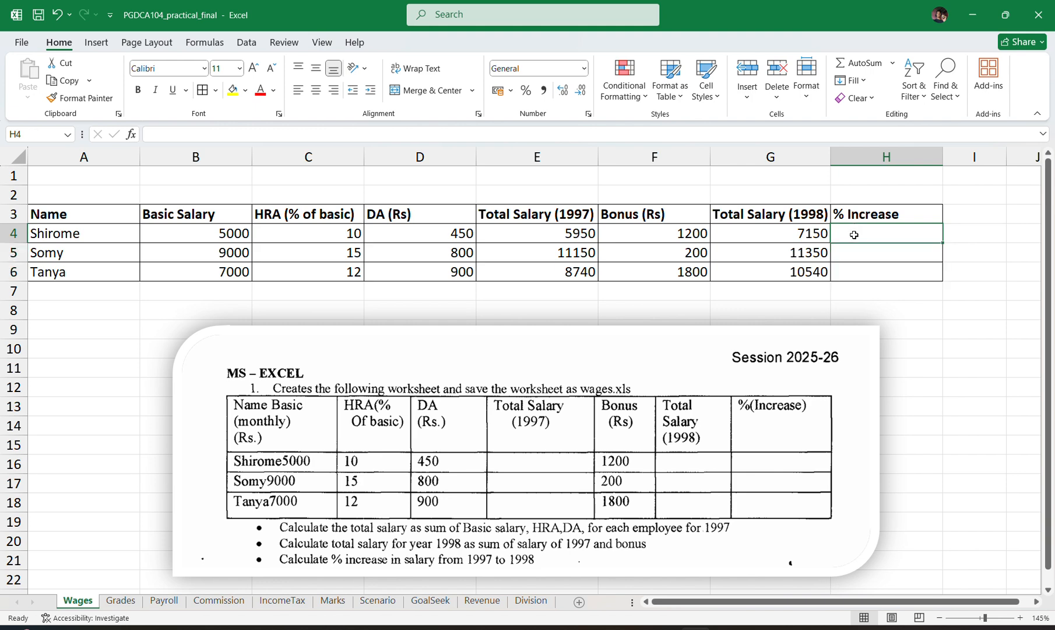
pyautogui.write('=')
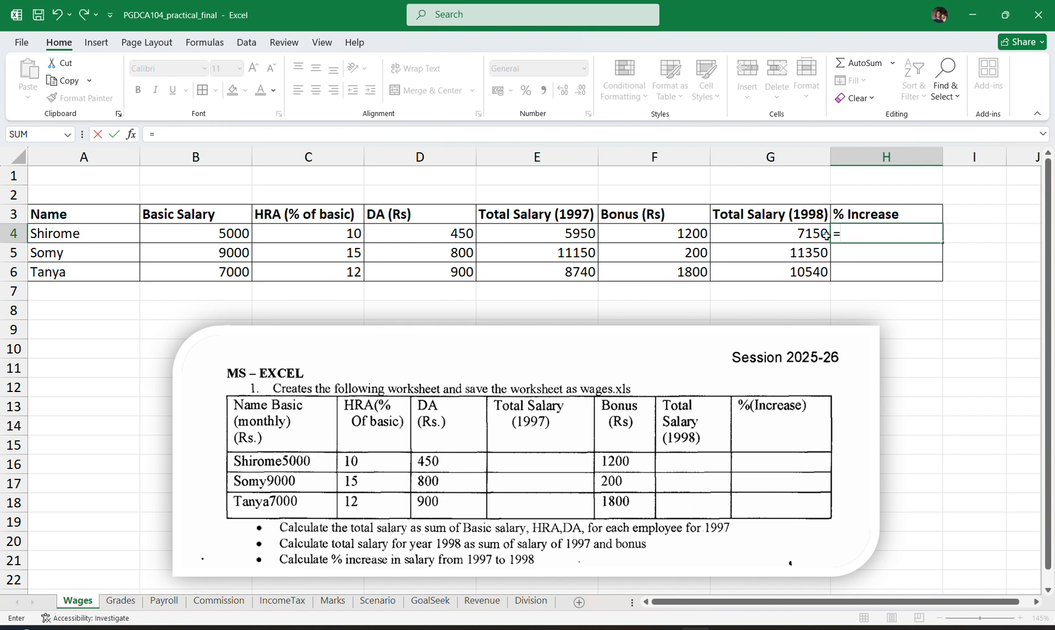
pyautogui.click(740, 232)
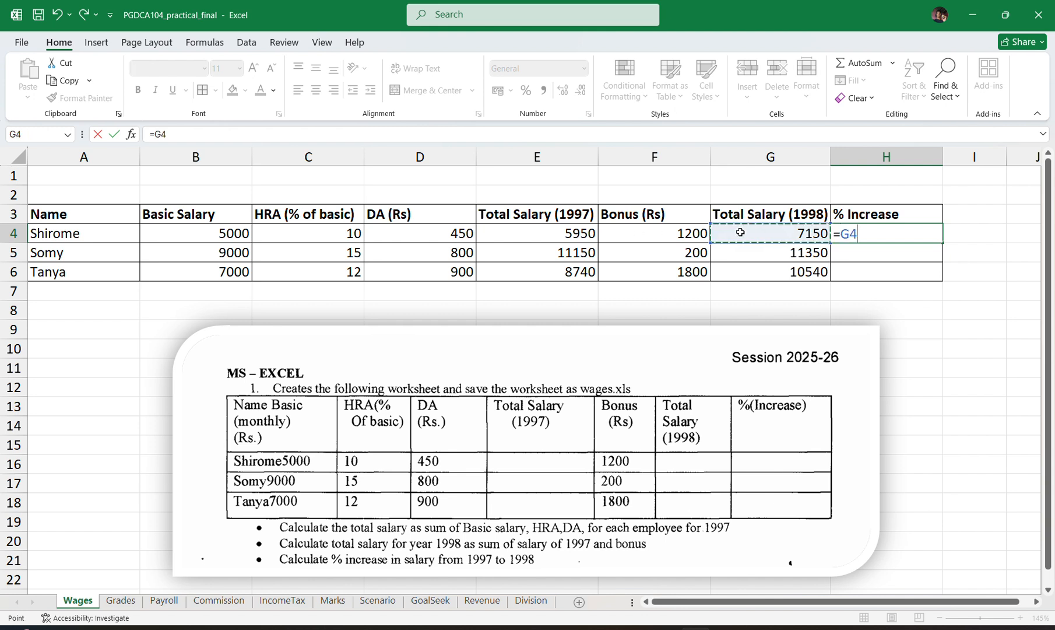
pyautogui.click(554, 227)
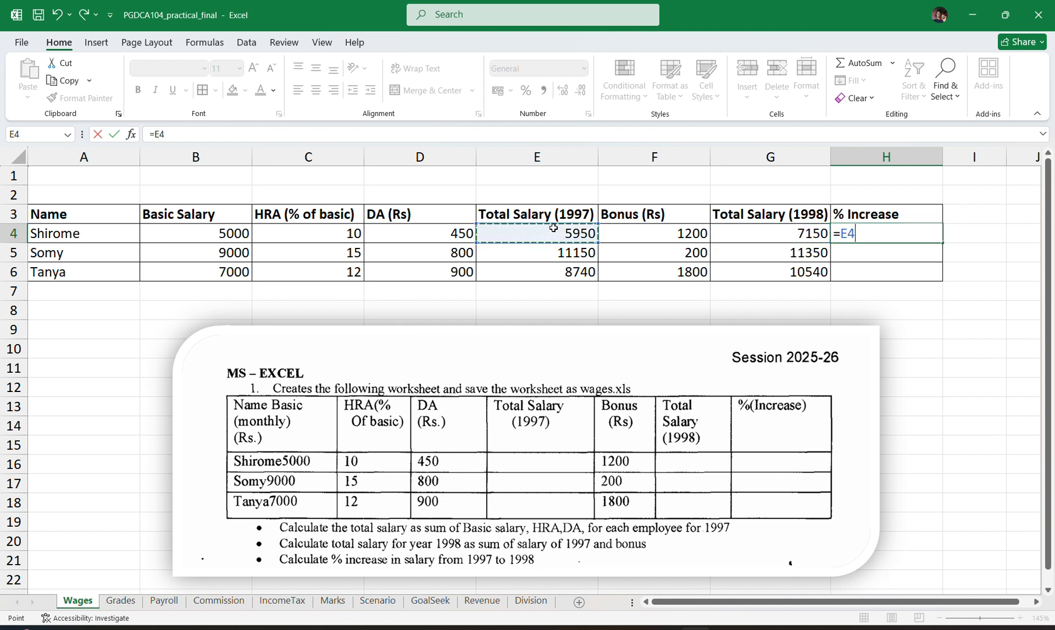
pyautogui.click(683, 235)
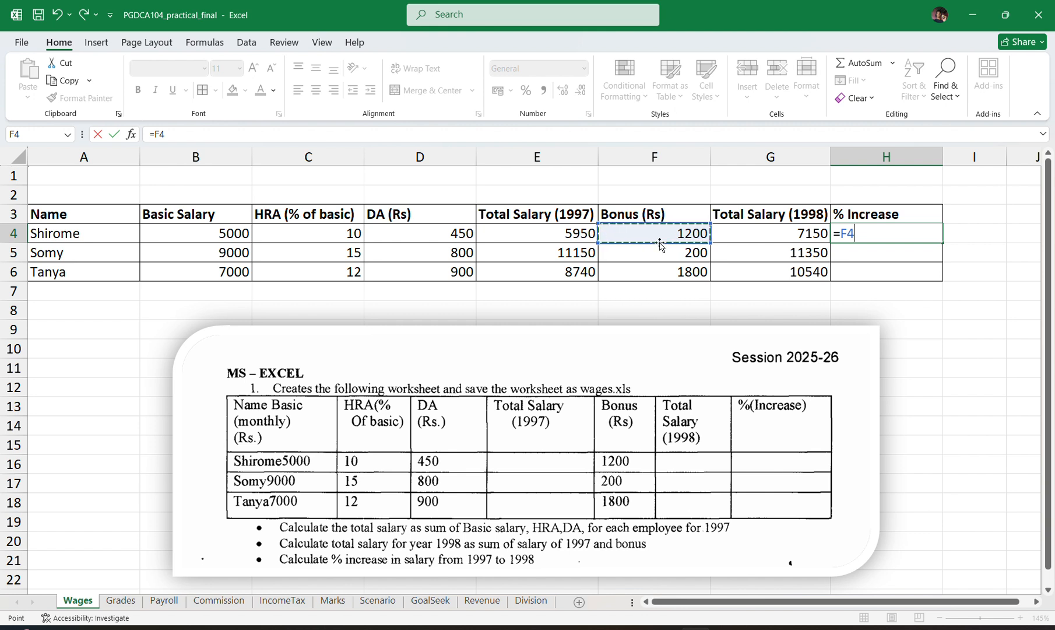
pyautogui.click(770, 235)
pyautogui.click(561, 229)
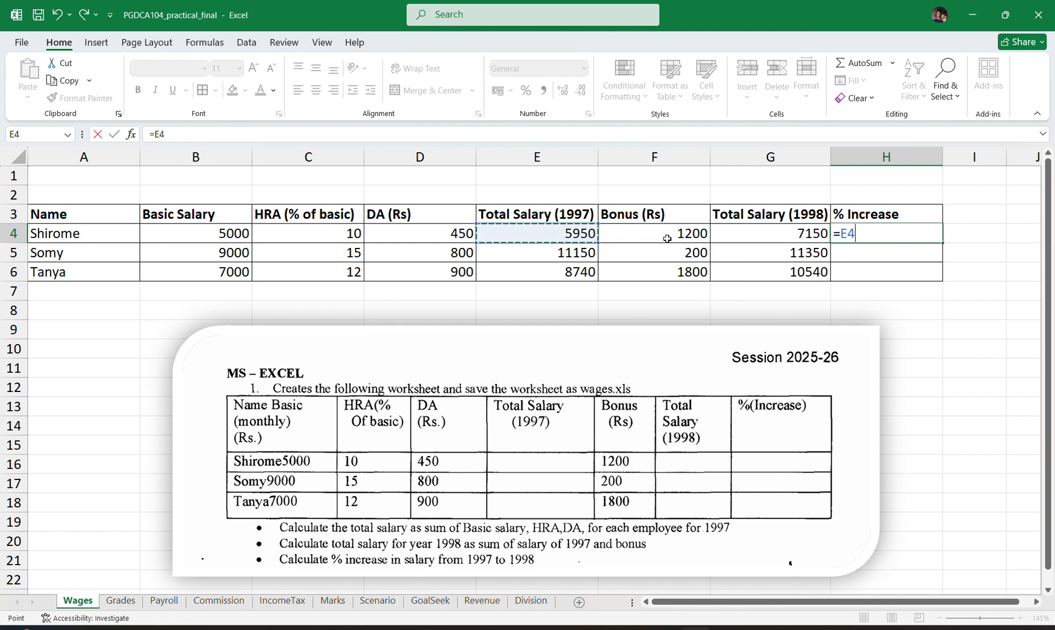
pyautogui.click(699, 235)
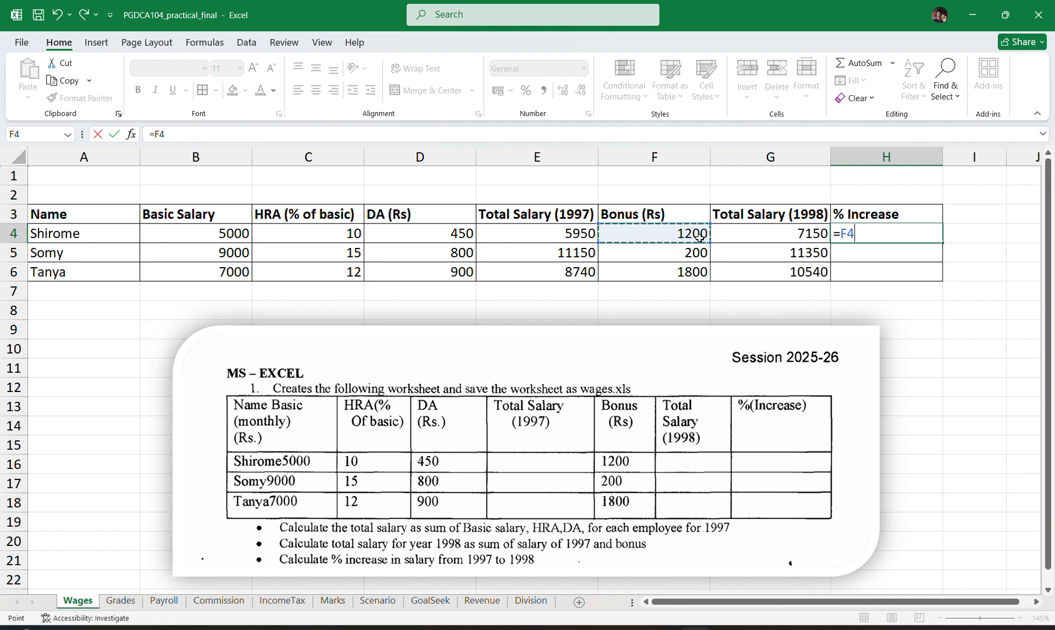
pyautogui.write('/')
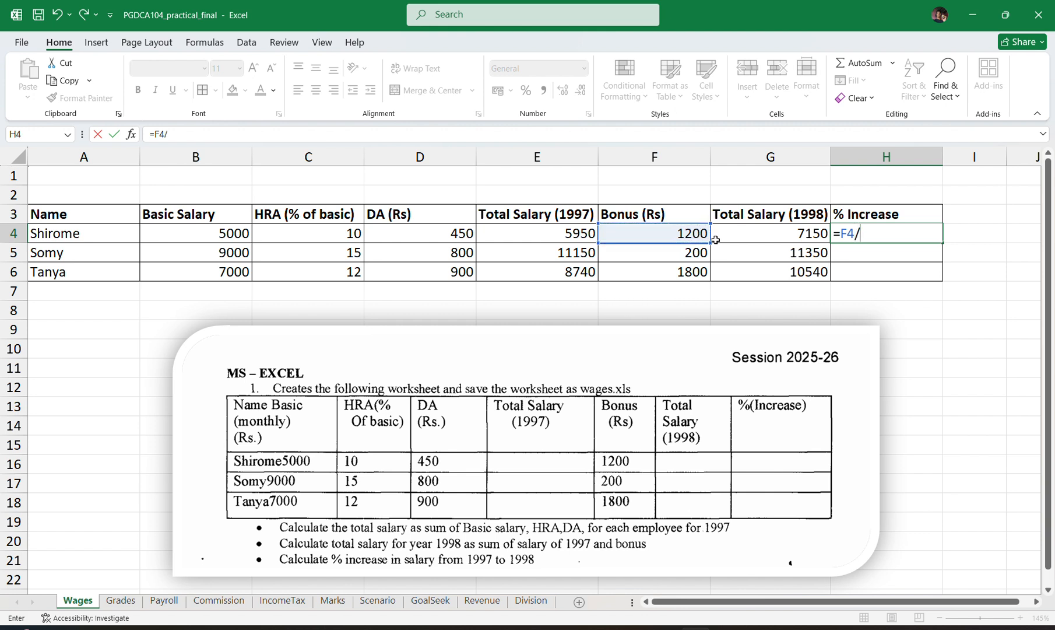
pyautogui.click(578, 239)
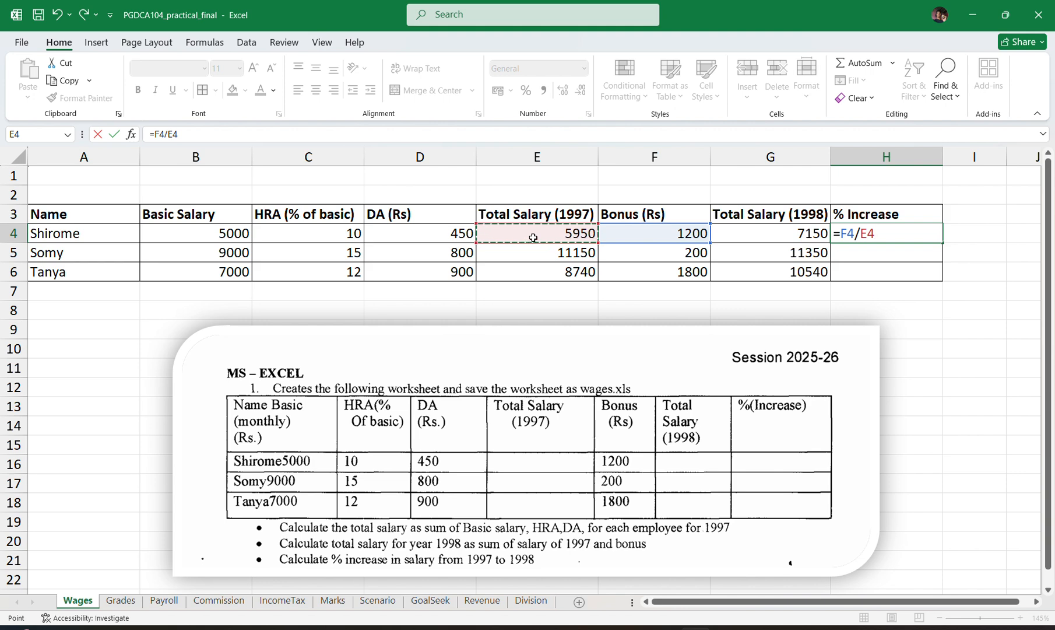
pyautogui.write('*100')
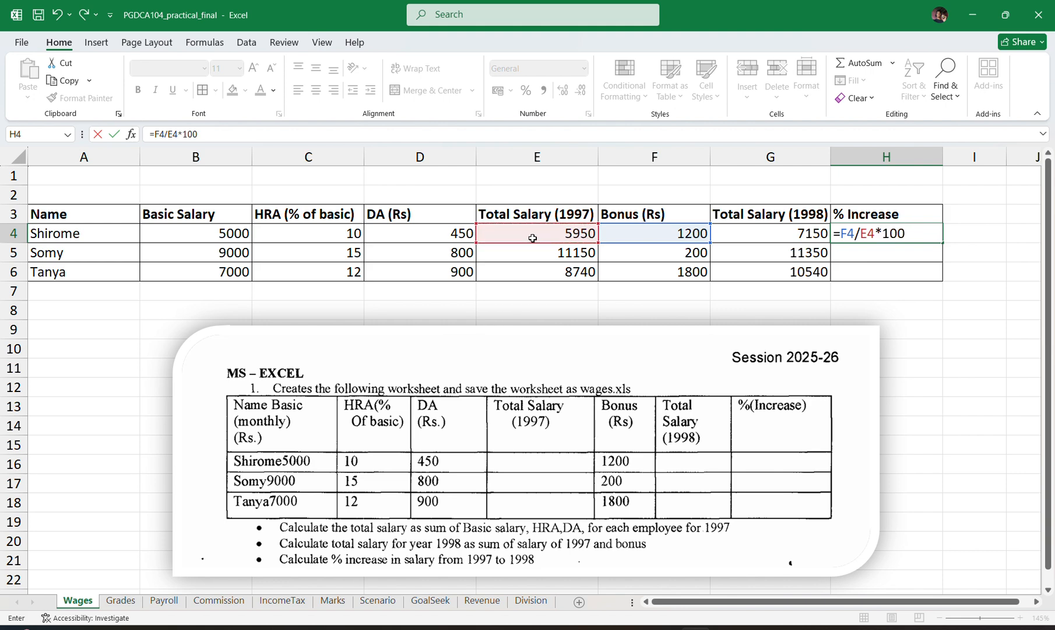
pyautogui.hotkey('ctrl', 'Return')
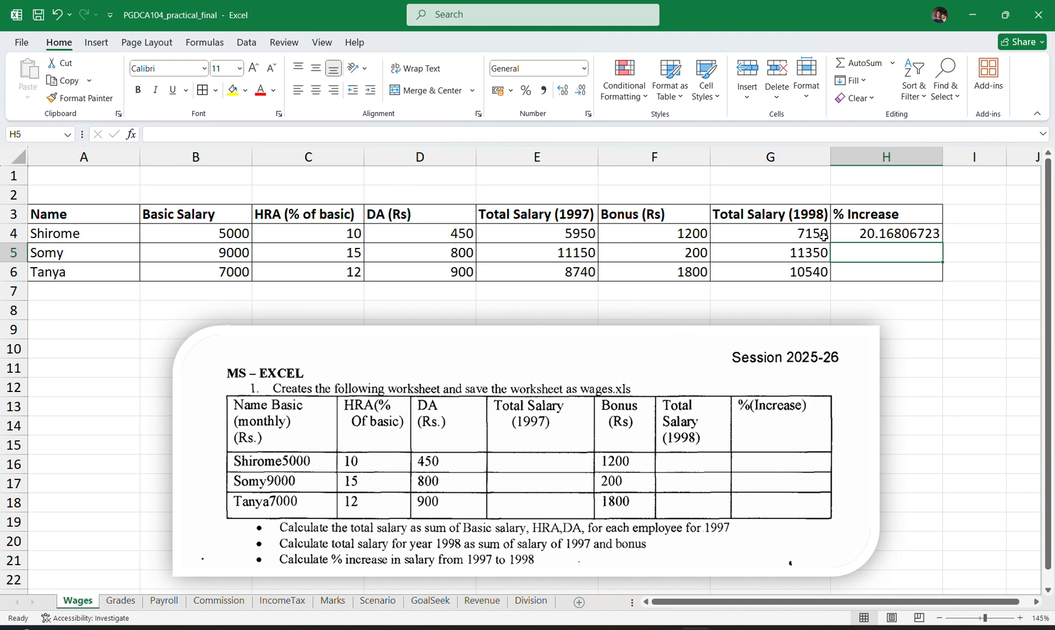
pyautogui.click(667, 234)
pyautogui.click(537, 234)
pyautogui.click(655, 230)
pyautogui.click(559, 246)
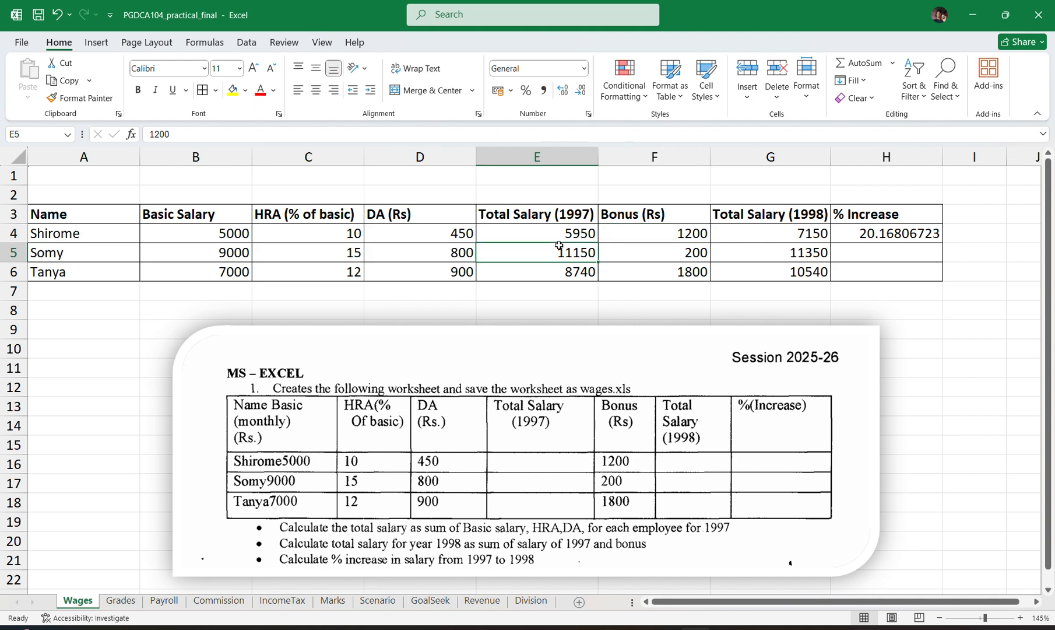
pyautogui.click(635, 237)
pyautogui.click(572, 245)
# Calculate the second employee's percentage increase in cell H5 with the formula =((G5-E5)/E5)*100.
pyautogui.click(844, 249)
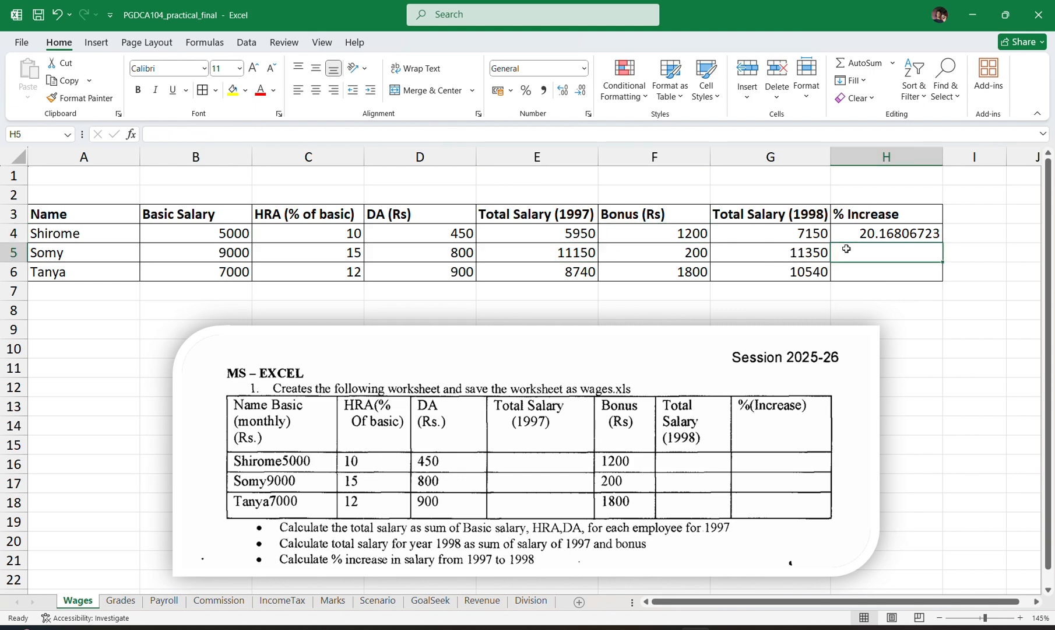
pyautogui.doubleClick(844, 250)
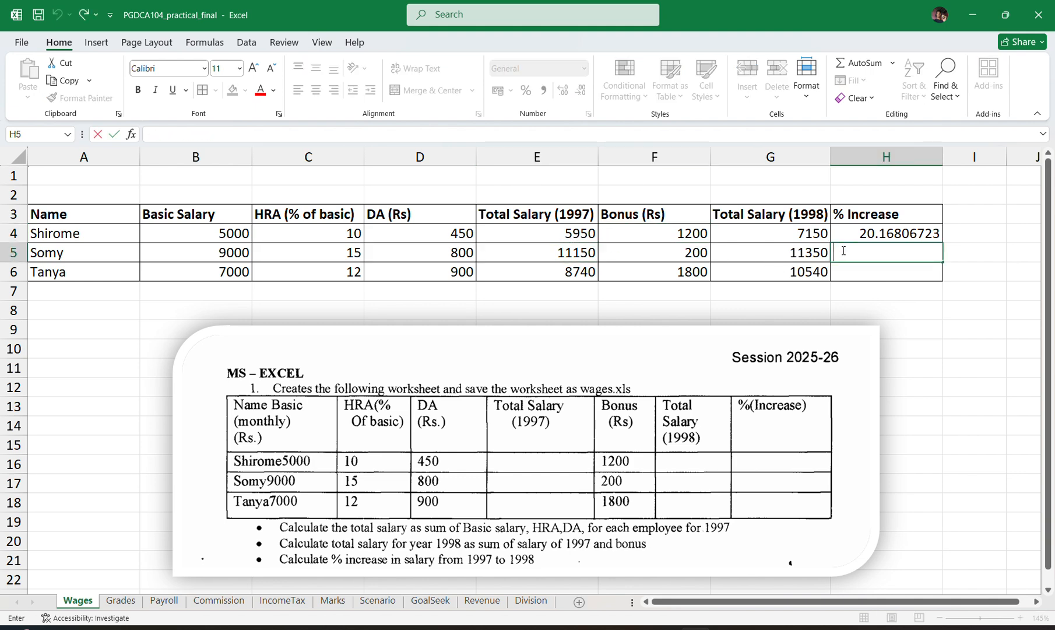
pyautogui.write('=')
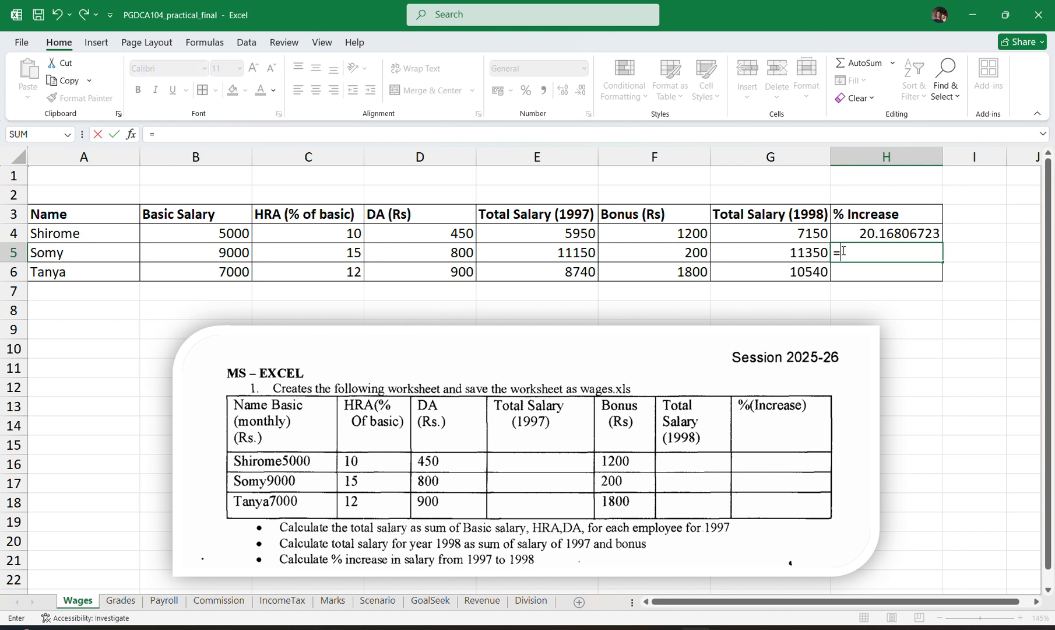
pyautogui.write('((')
pyautogui.click(758, 257)
pyautogui.write('-')
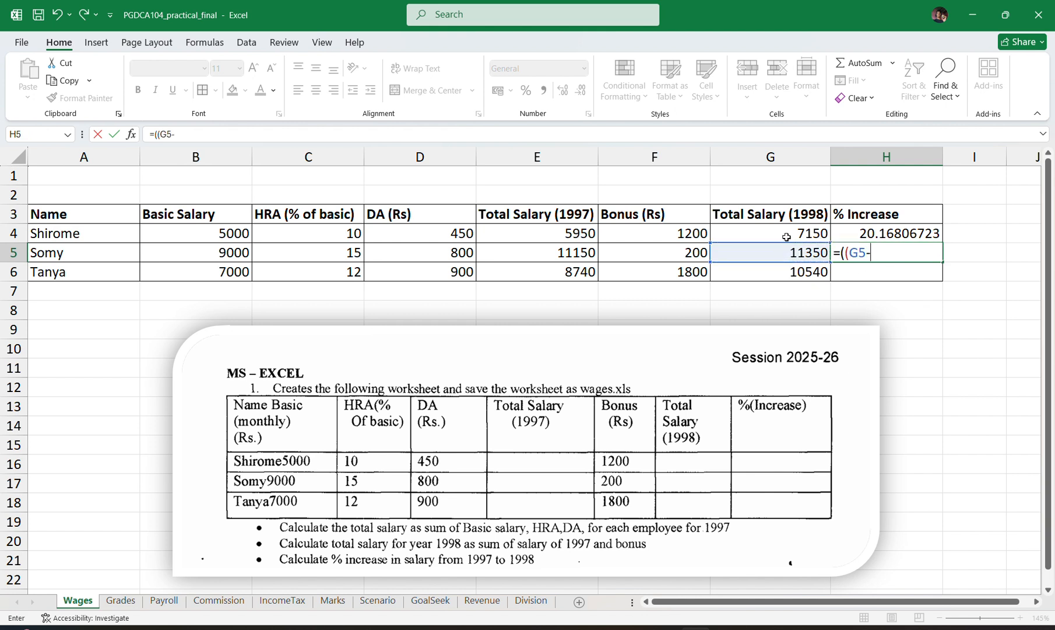
pyautogui.click(563, 252)
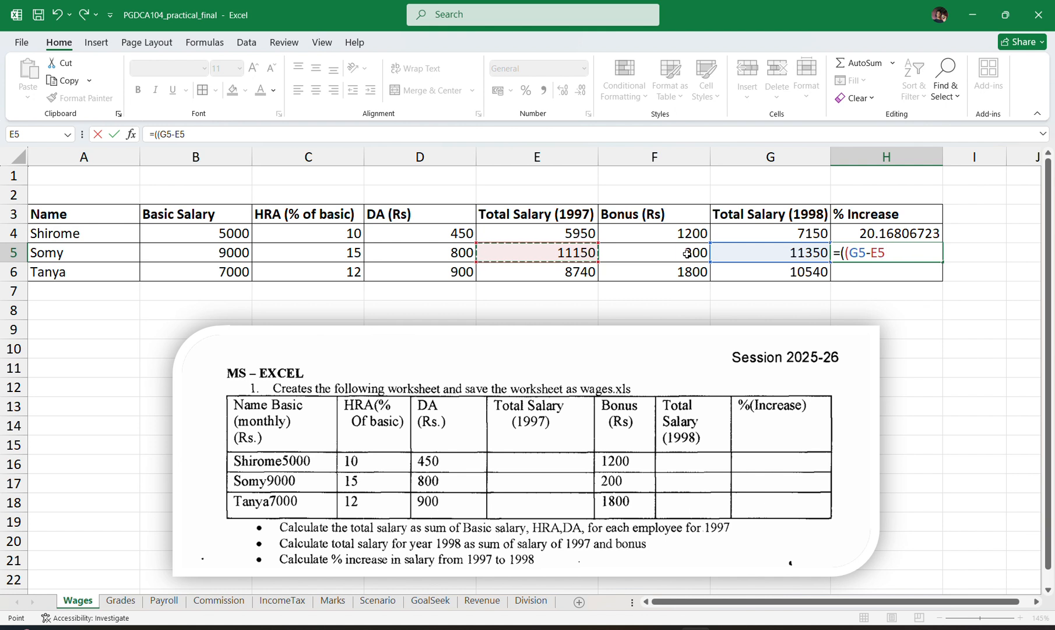
pyautogui.write(')/')
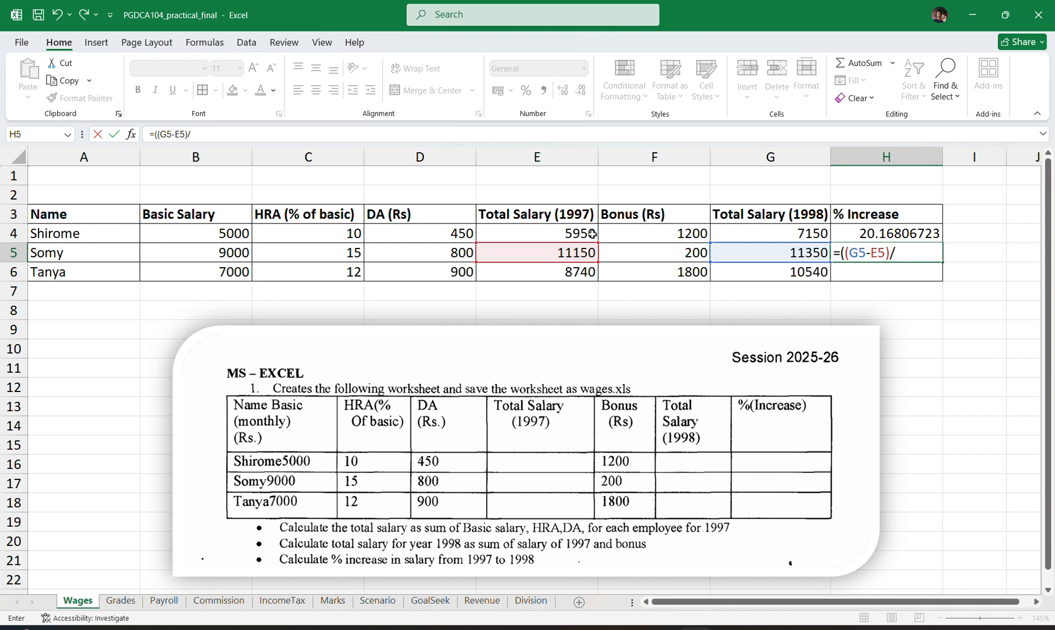
pyautogui.click(546, 254)
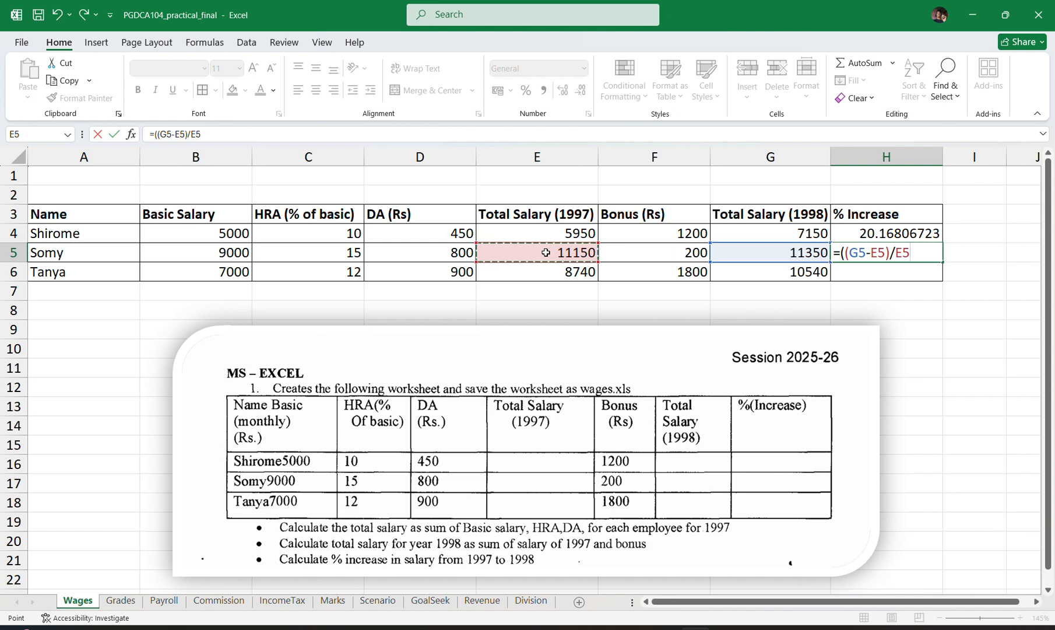
pyautogui.write(')*100')
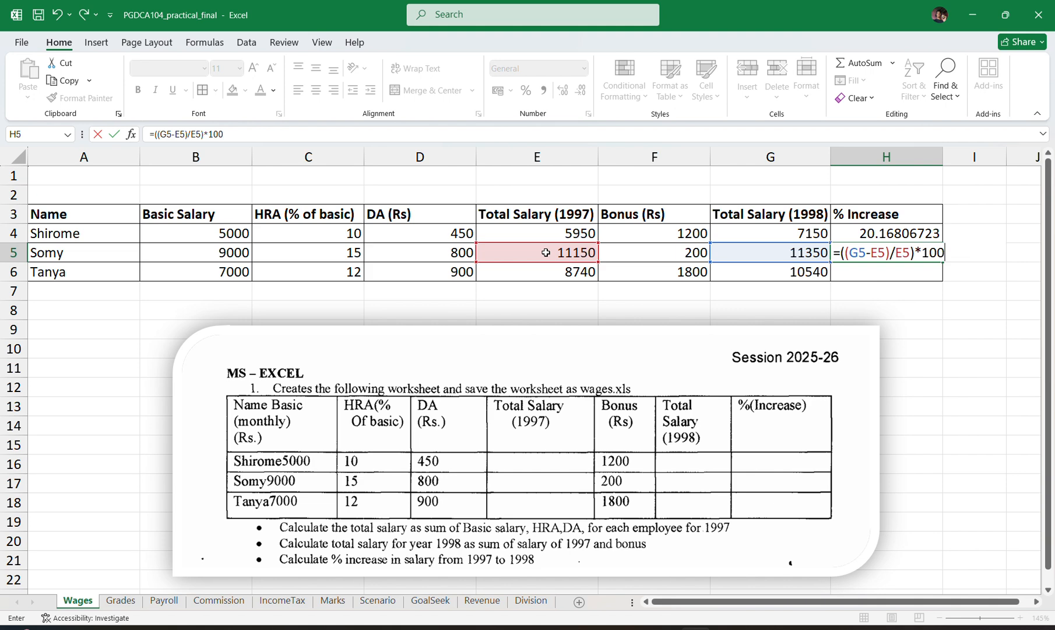
pyautogui.press('Return')
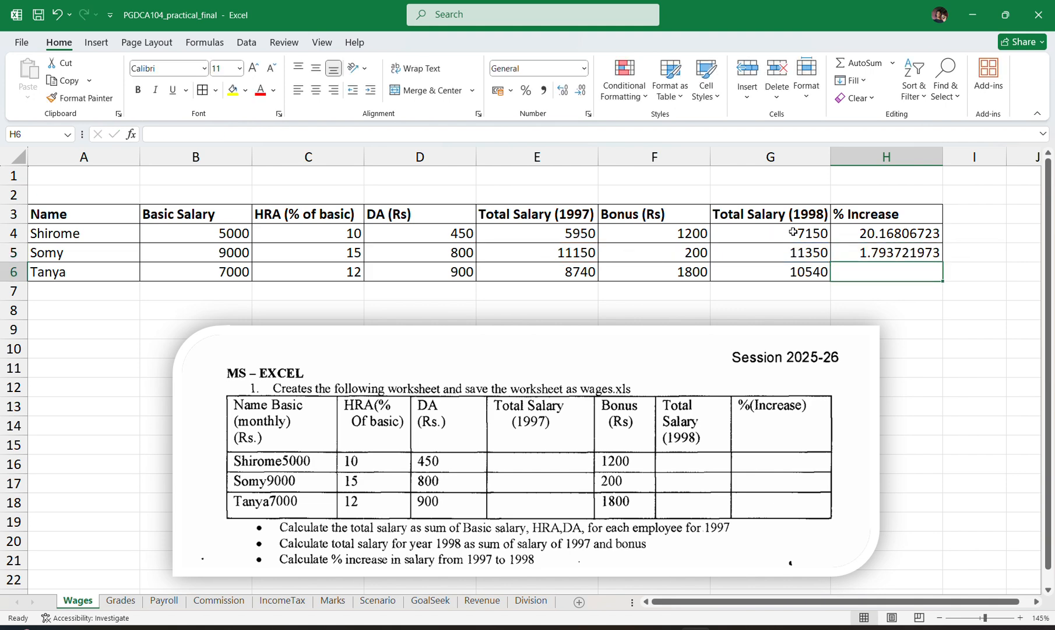
# Calculate the third employee's percentage increase in cell H6 with the formula =F6/E6*100.
pyautogui.write('=')
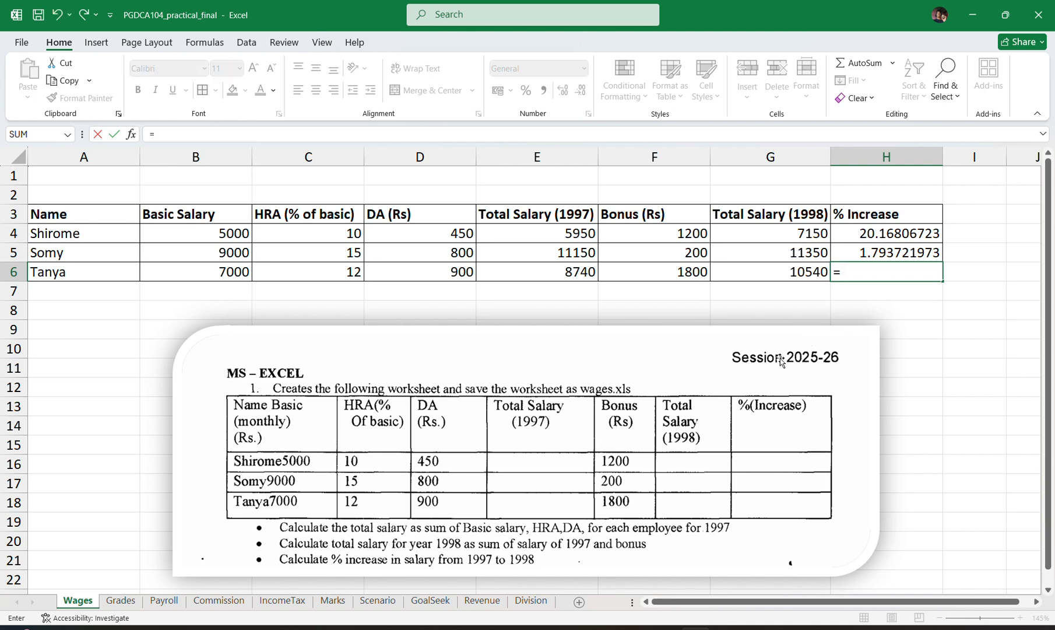
pyautogui.click(652, 271)
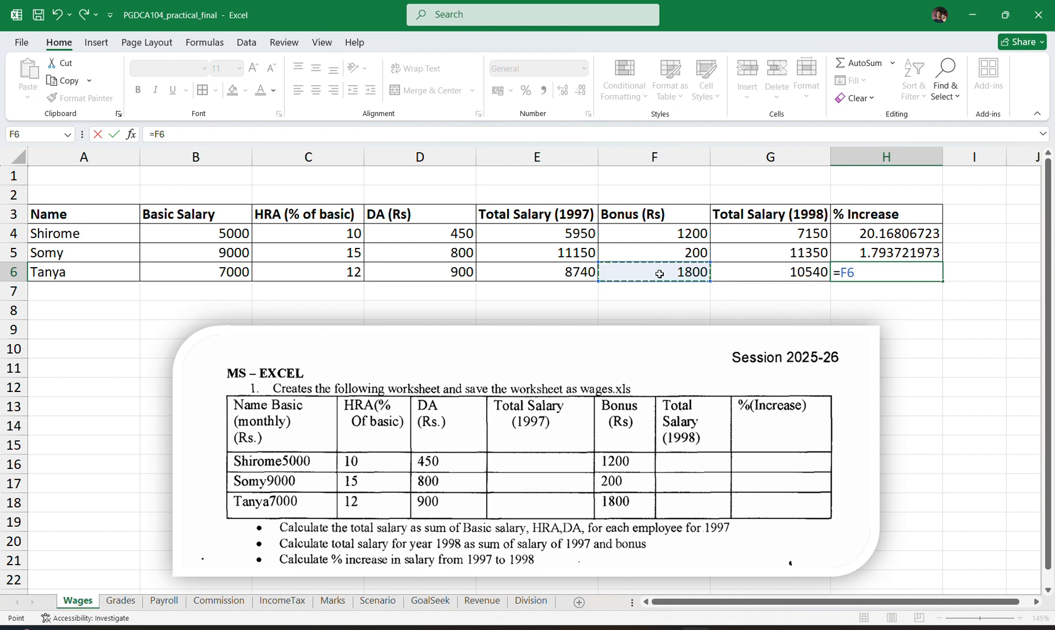
pyautogui.write('/')
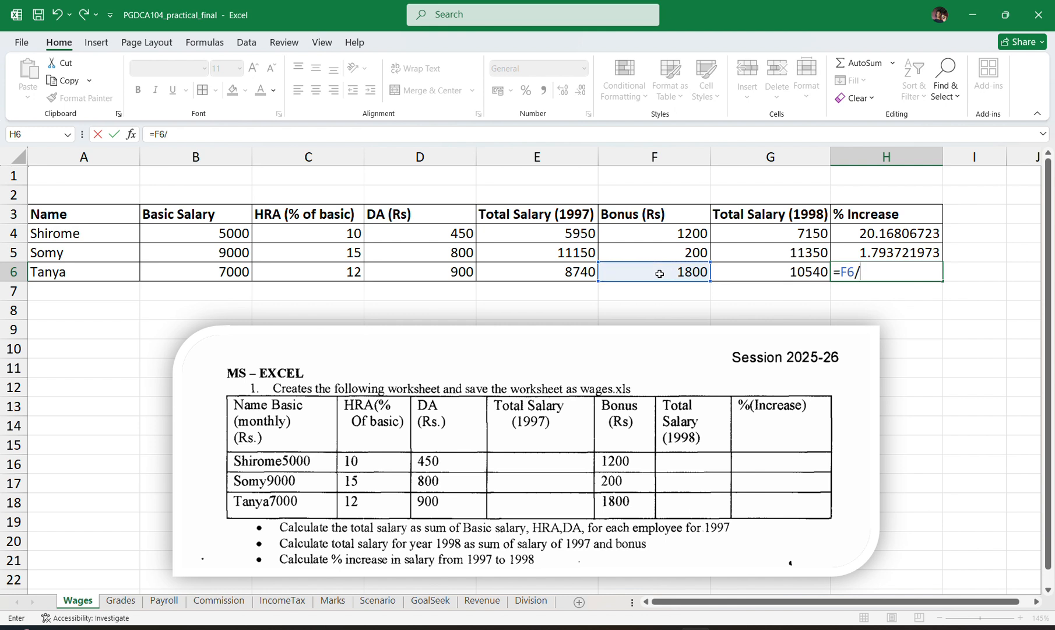
pyautogui.click(566, 273)
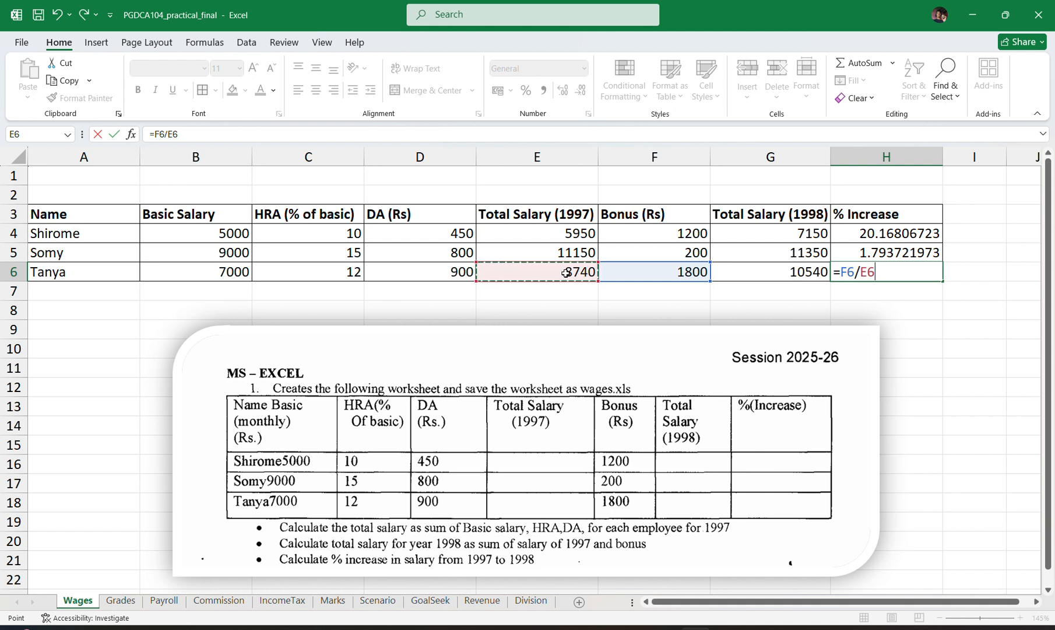
pyautogui.write('*100')
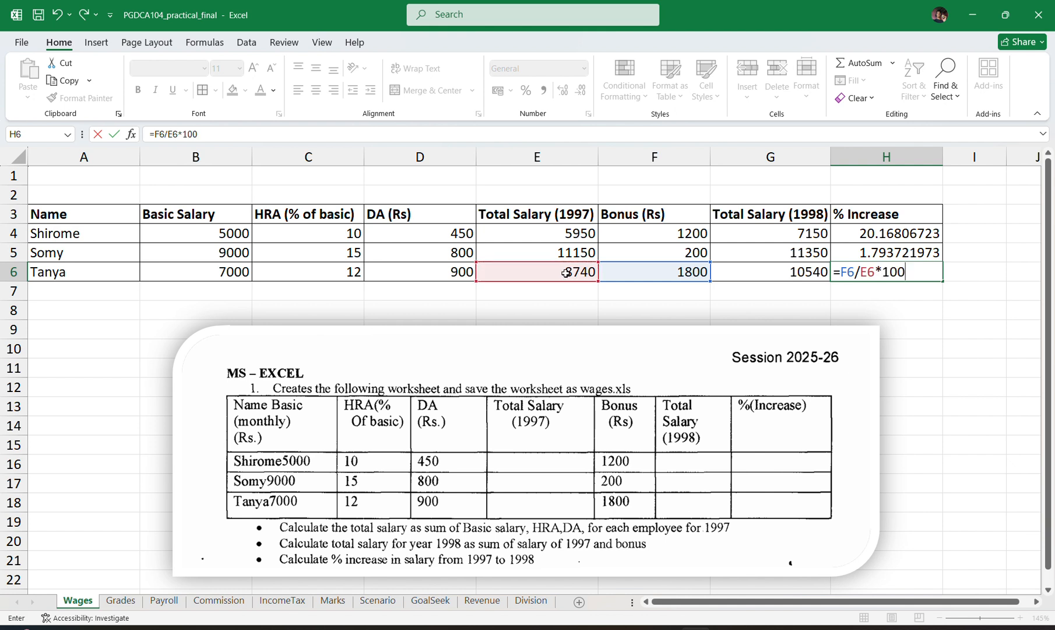
pyautogui.press('Return')
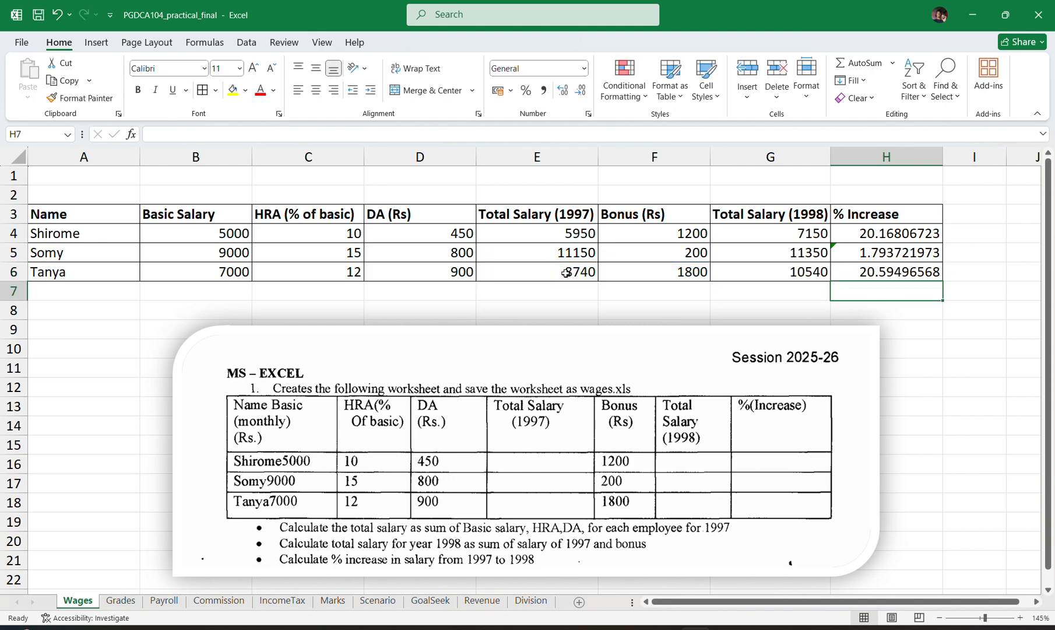
# Fill the percentage increase formula from cell H4 down to H6.
pyautogui.click(905, 276)
pyautogui.click(921, 235)
pyautogui.moveTo(940, 242); pyautogui.dragTo(944, 260)
pyautogui.click(966, 240)
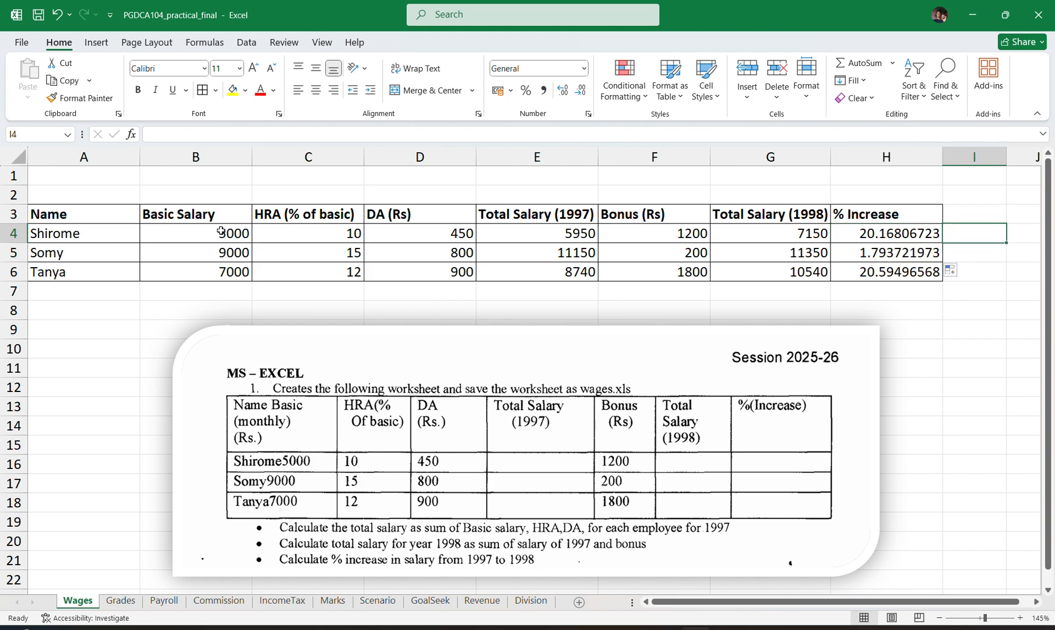
# Select the wages table together with the empty row beneath it, range A3:H7.
pyautogui.moveTo(60, 213); pyautogui.dragTo(900, 284)
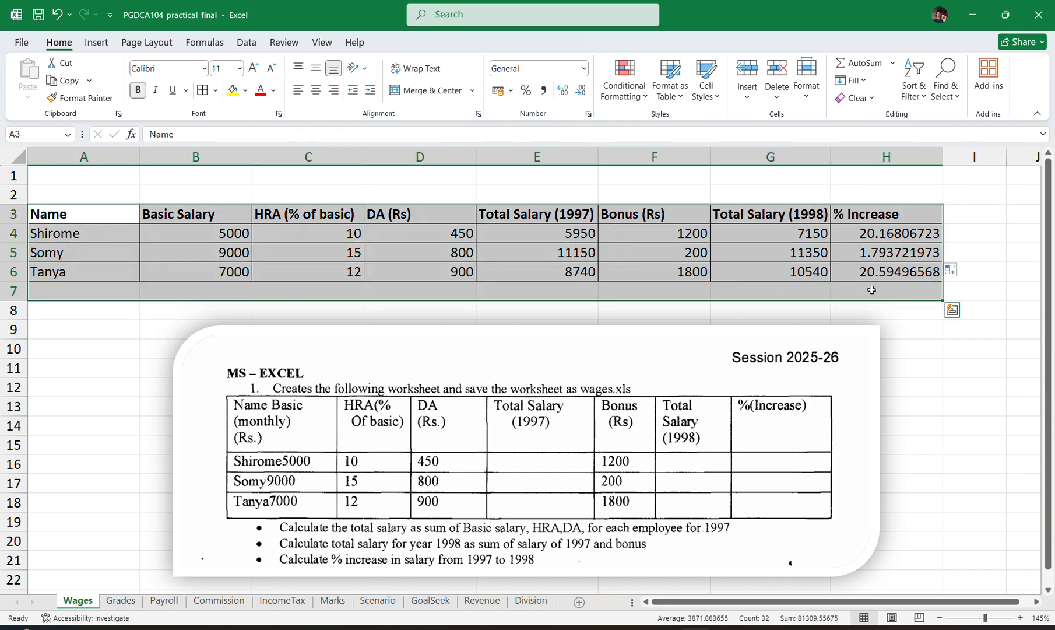